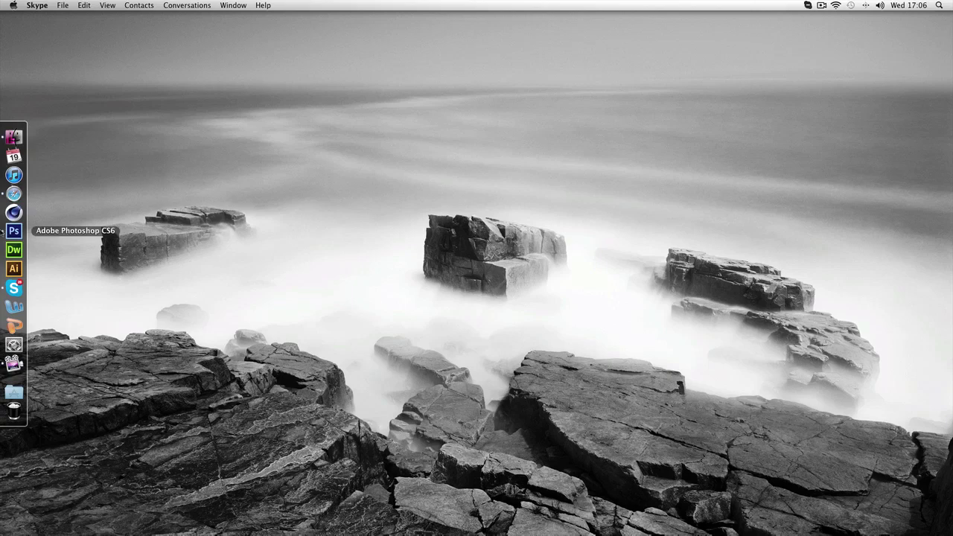
- Switch to Photoshop and bring up the 1.png document with the dark REPTILE logo
click(13, 231)
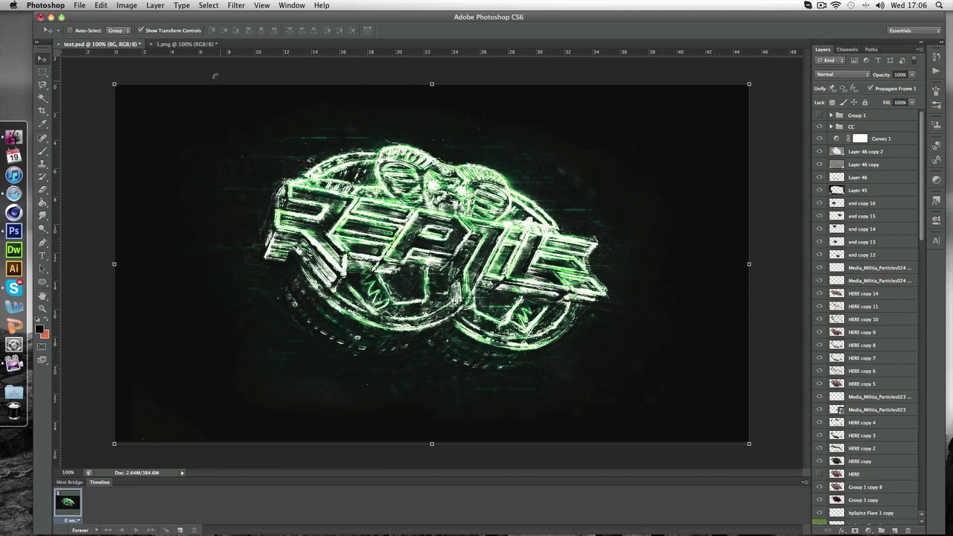
click(185, 44)
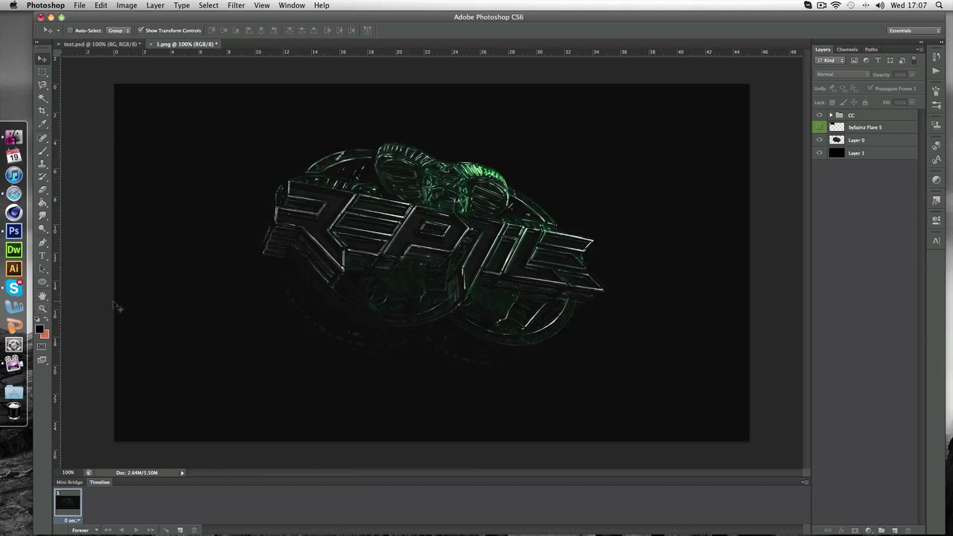
click(43, 308)
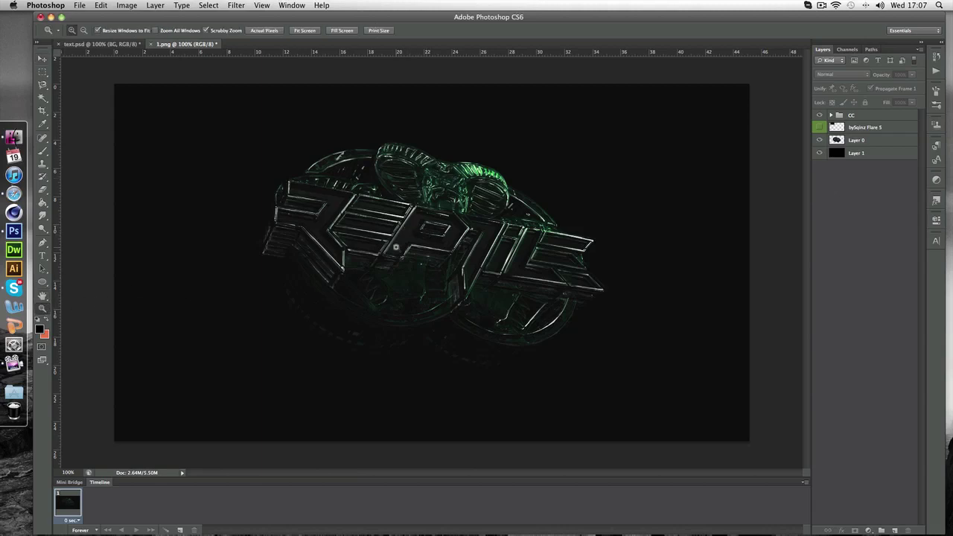
drag(395, 247, 405, 247)
- Add a new empty layer directly above Layer 0
click(838, 117)
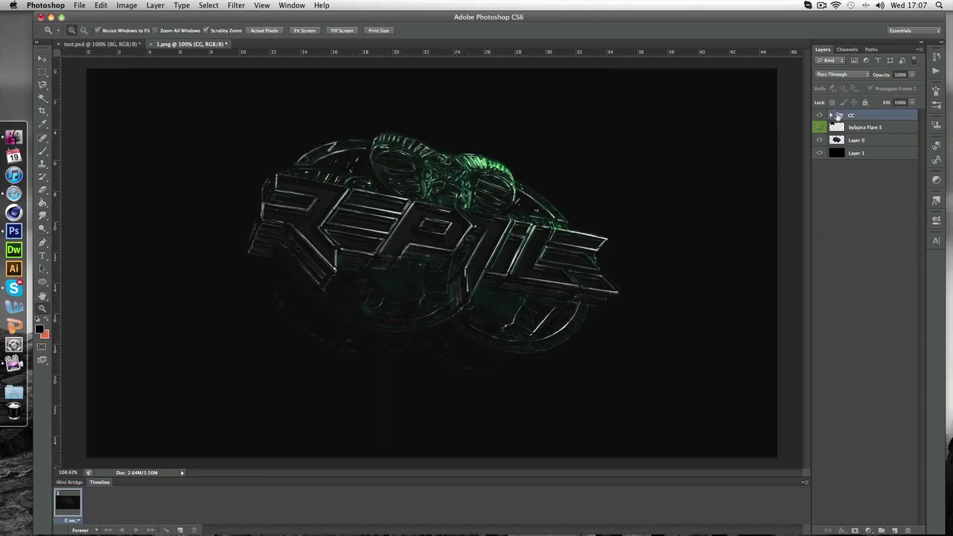
click(831, 115)
click(831, 116)
click(870, 141)
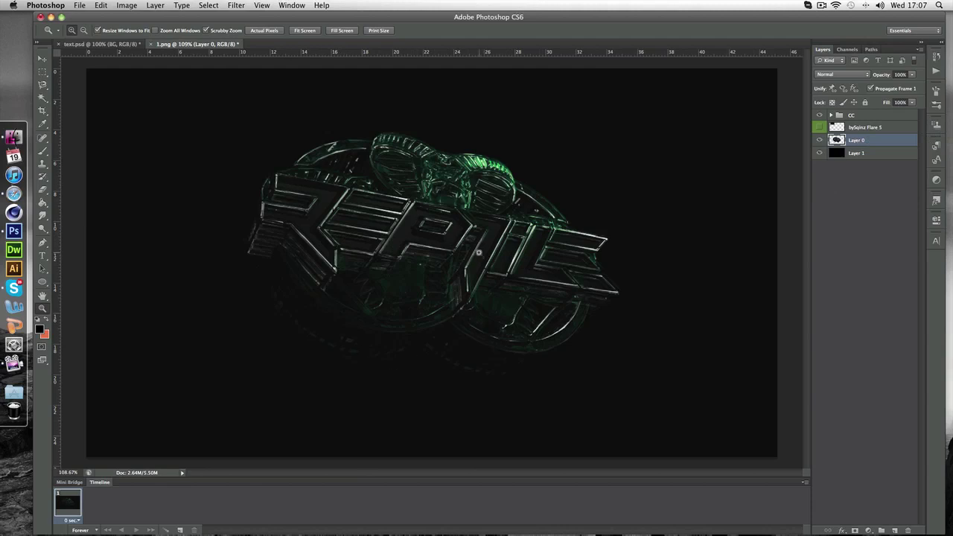
drag(422, 298, 430, 297)
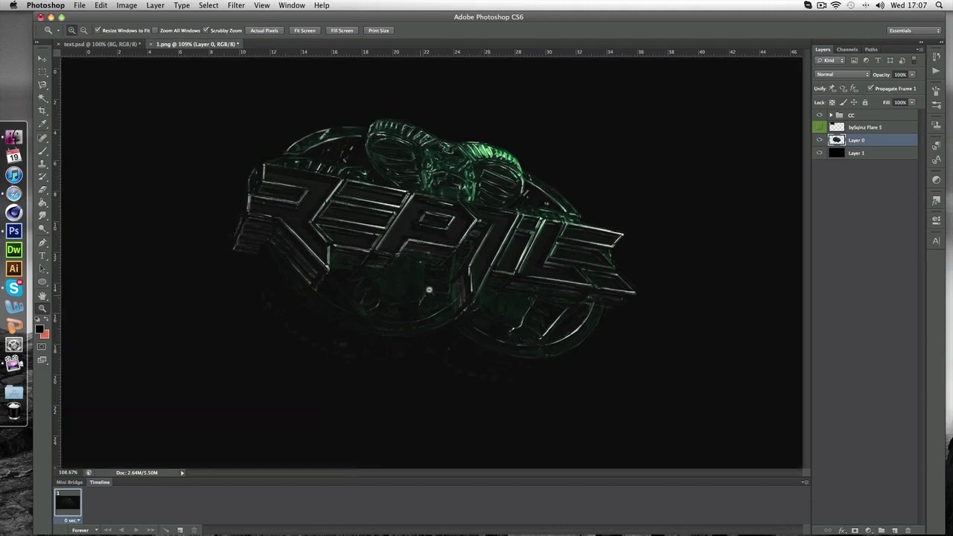
drag(387, 195, 388, 237)
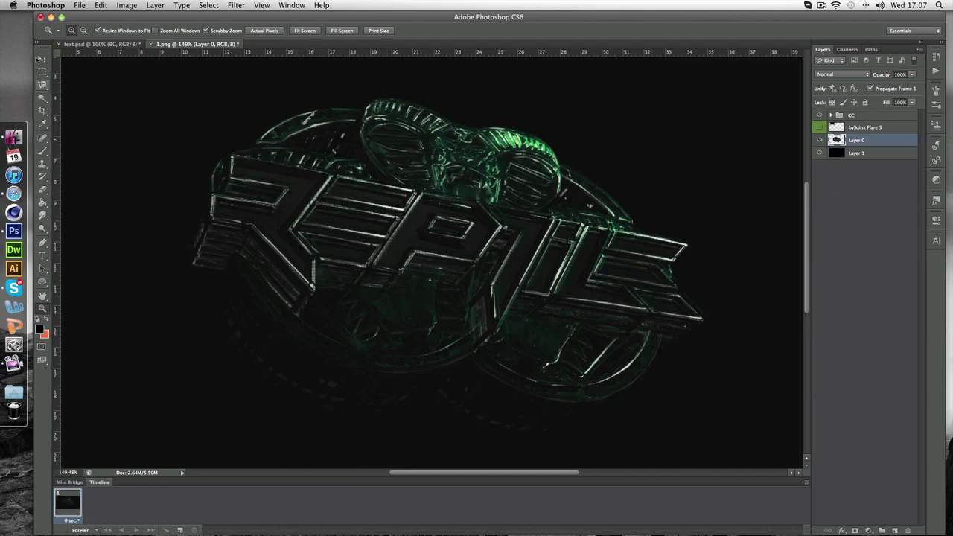
click(42, 59)
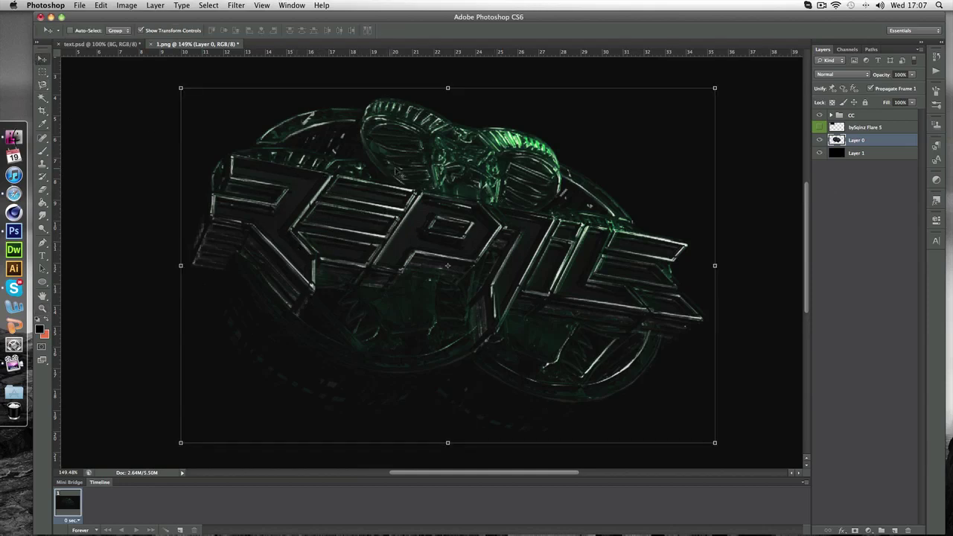
click(894, 530)
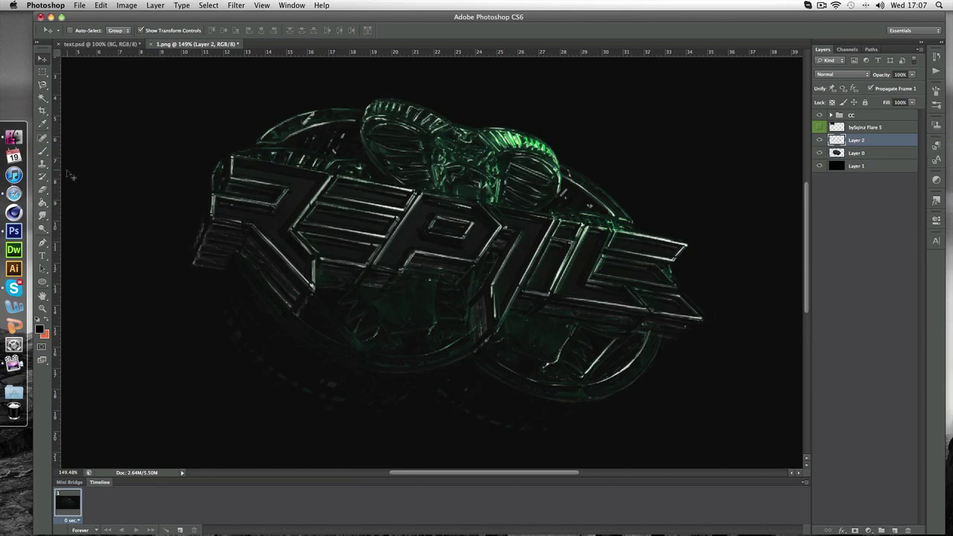
- Set up the Brush tool with a soft round tip, 1 px in size
click(43, 152)
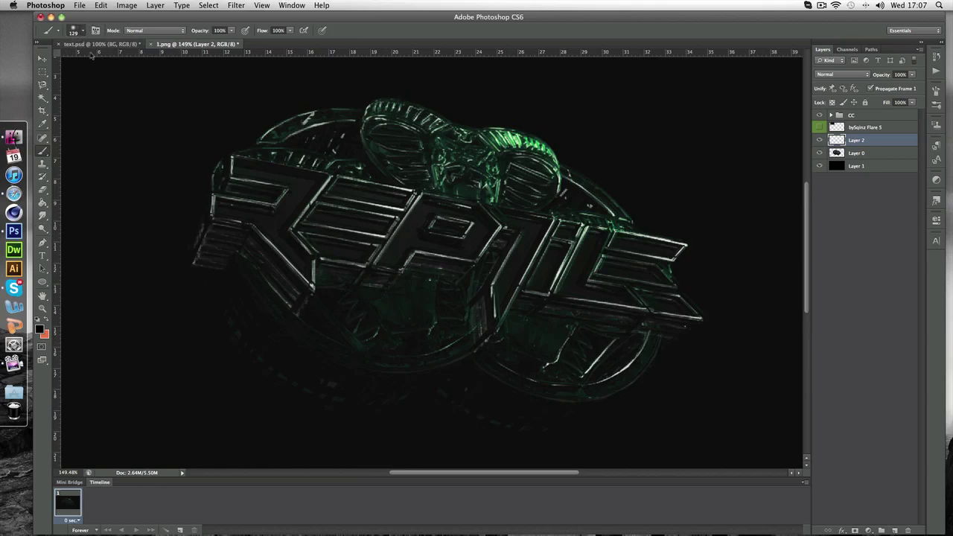
click(79, 30)
text(22)
key(Return)
drag(57, 60, 36, 59)
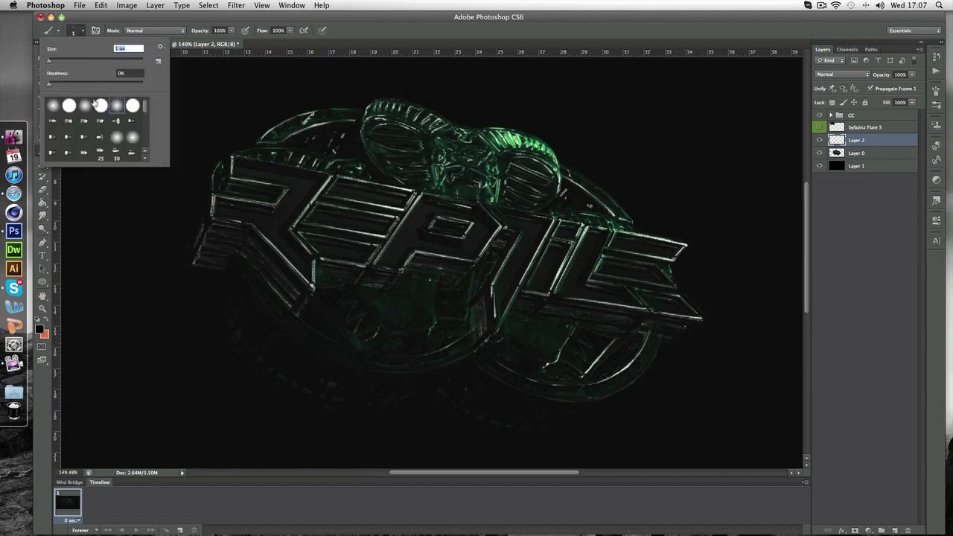
click(55, 107)
click(229, 29)
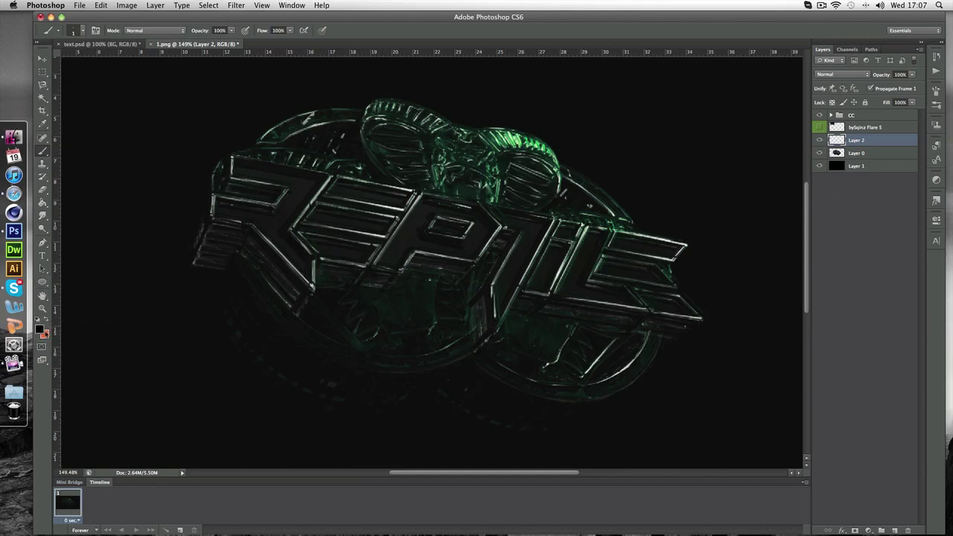
- Change the foreground colour from the default to a bright saturated red
click(41, 330)
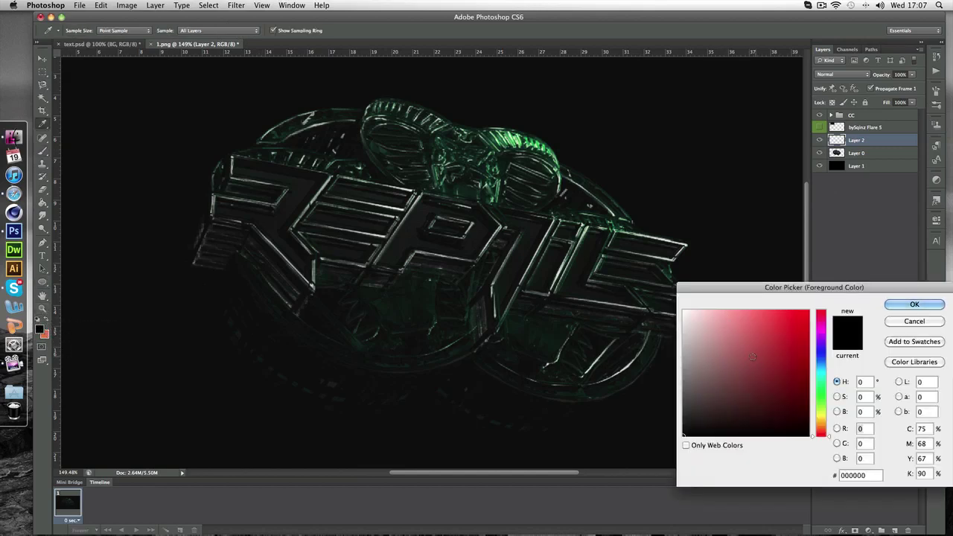
drag(759, 358, 906, 308)
click(907, 308)
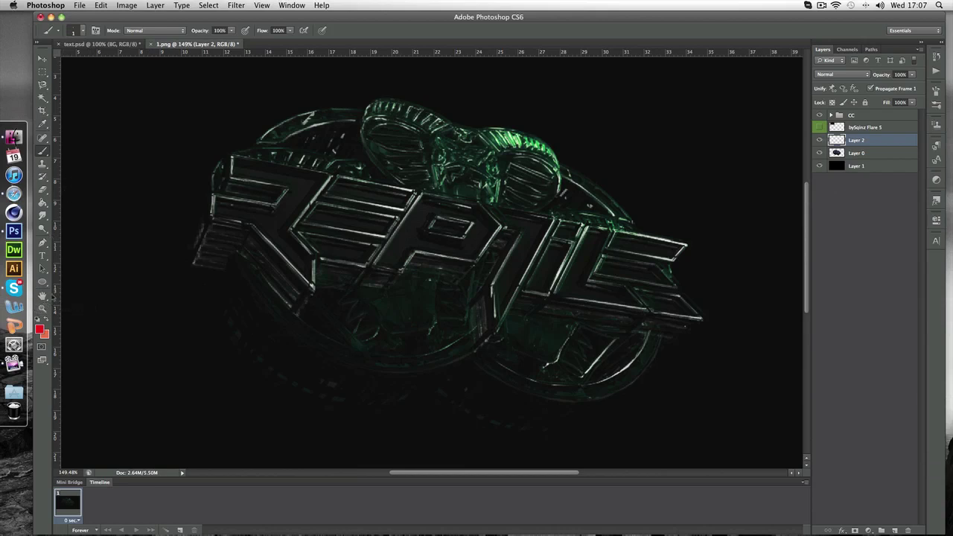
- Trace the upper and inner edges of the letter R with a Pen tool path on the new layer
click(45, 308)
drag(244, 184, 260, 177)
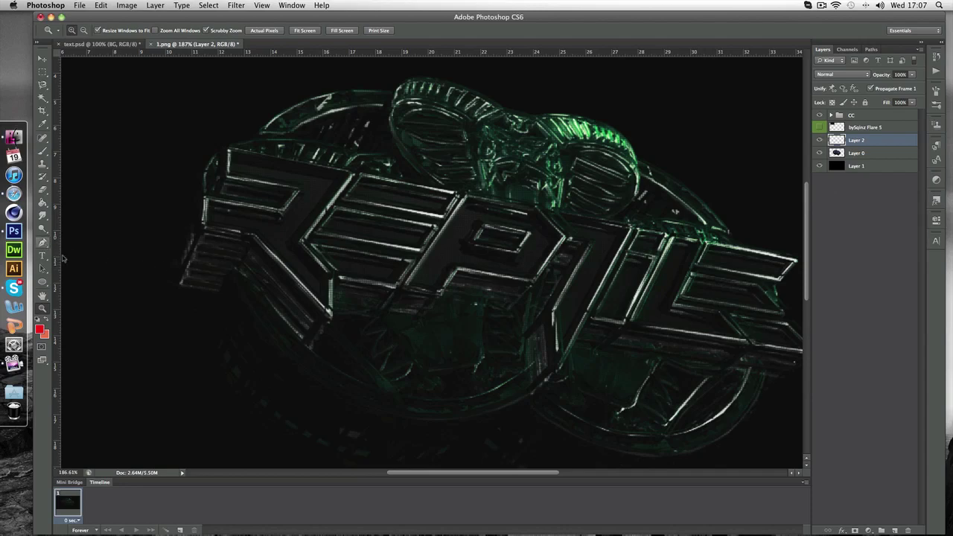
click(43, 243)
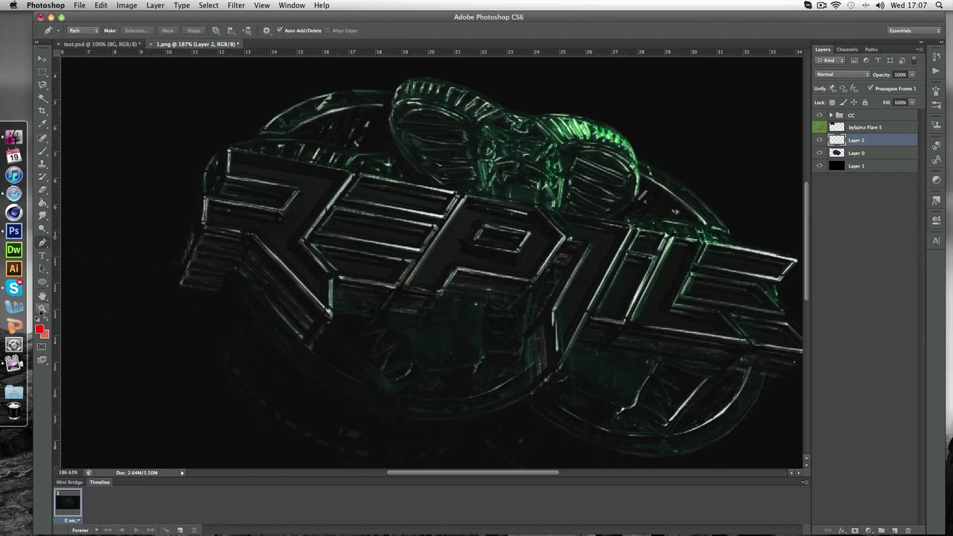
scroll(282, 174, up, 3)
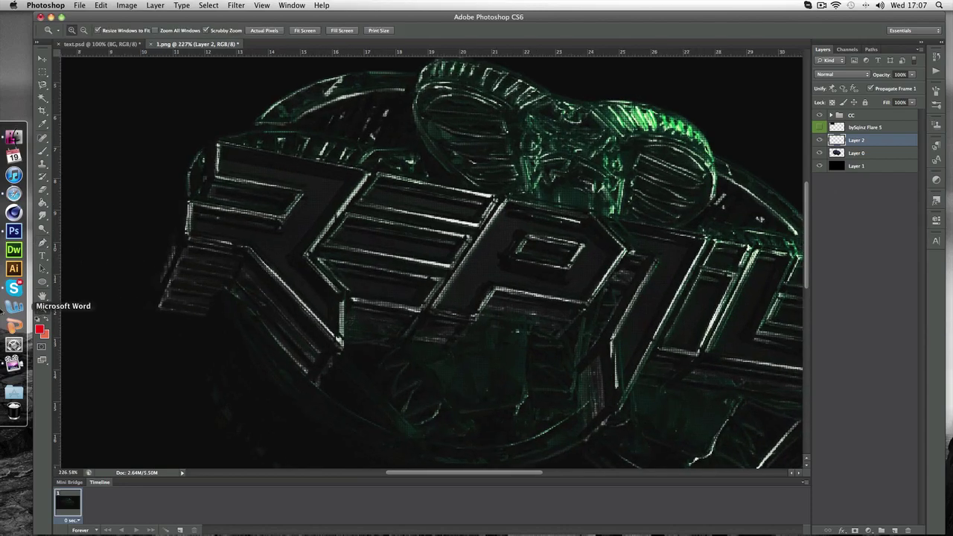
click(44, 243)
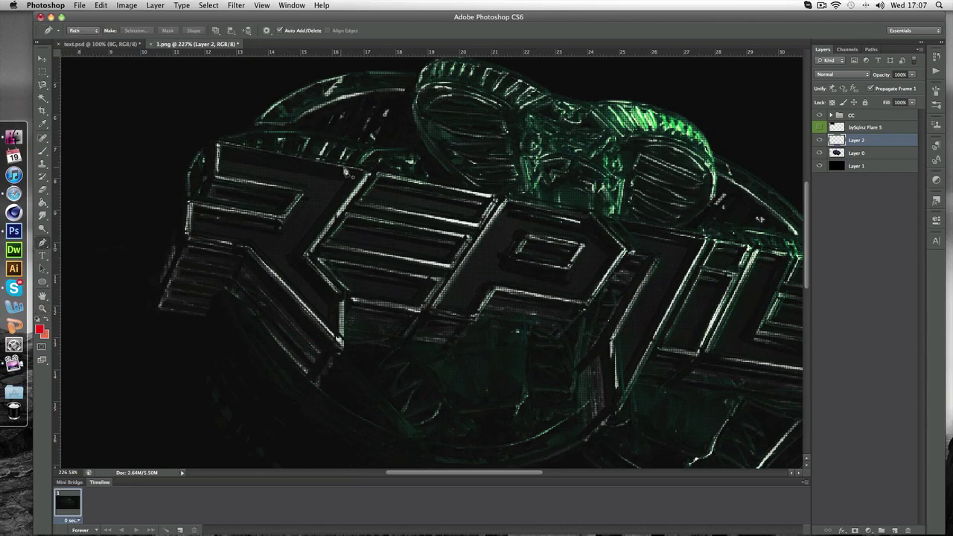
click(368, 176)
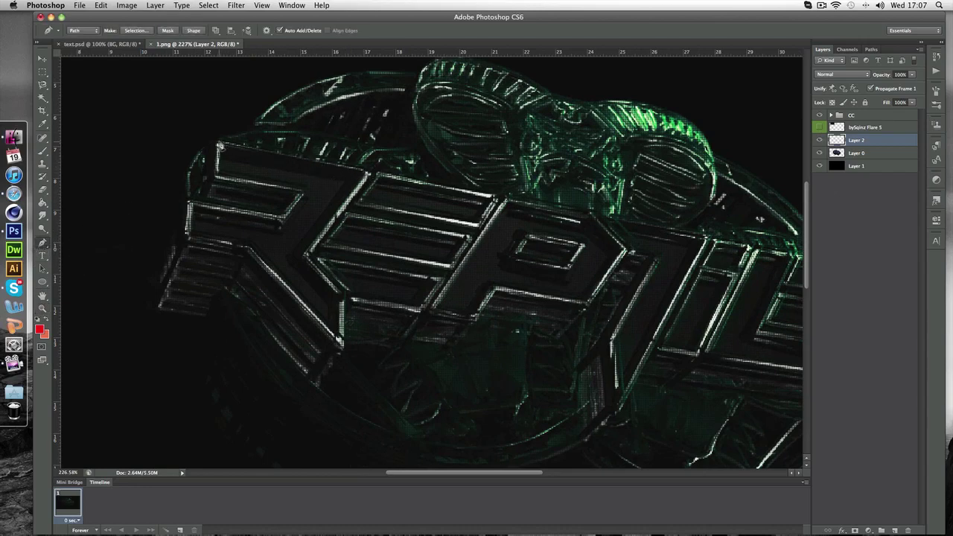
click(219, 143)
click(303, 195)
click(285, 224)
click(195, 208)
click(249, 245)
- Stroke the letter R path using the Brush with Simulate Pressure enabled, and dismiss the path
right_click(362, 277)
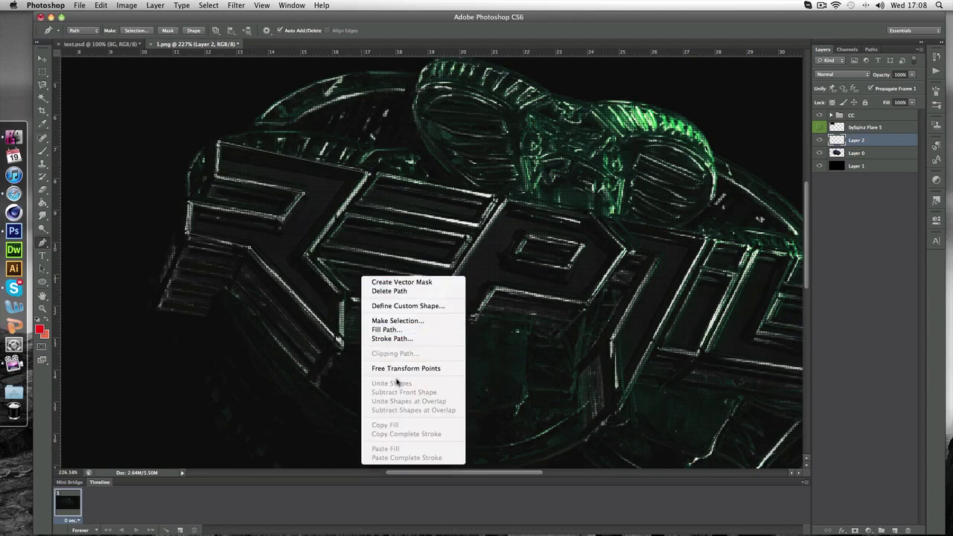
click(392, 338)
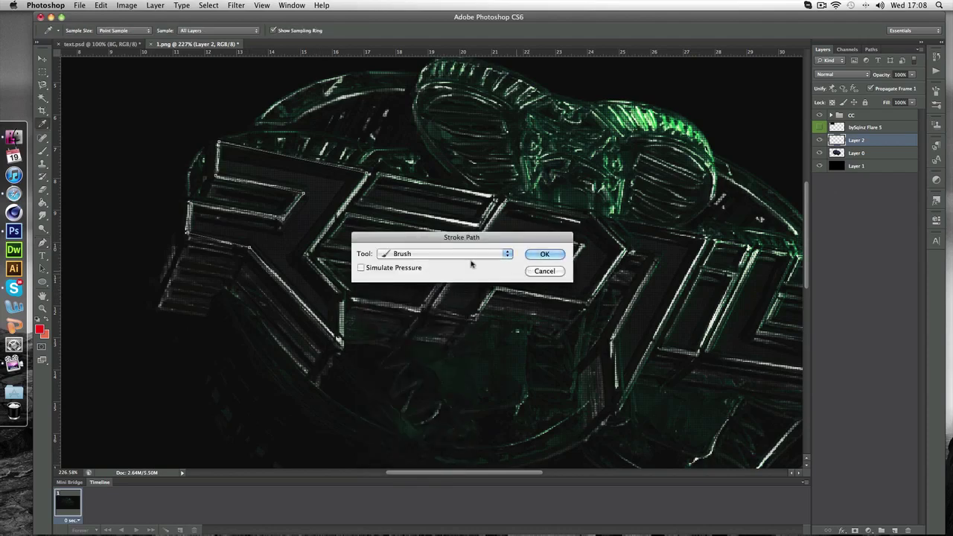
click(361, 268)
click(544, 255)
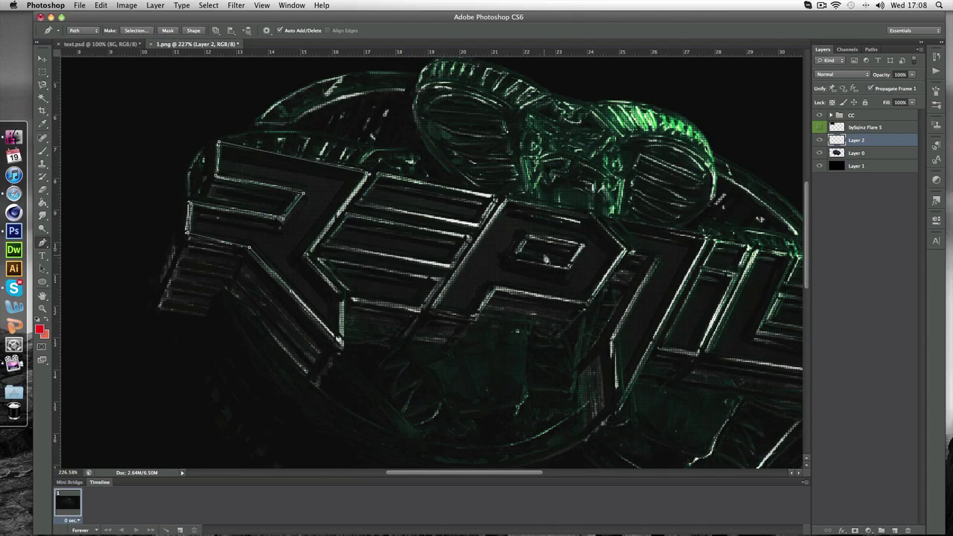
key(Return)
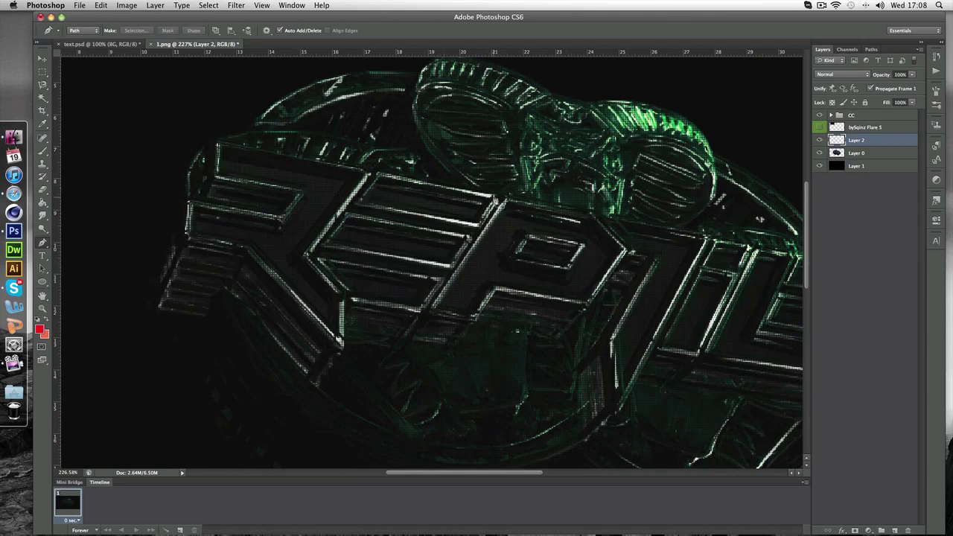
- Trace a path along the top bar of the letter E and stroke it with the brush
click(496, 203)
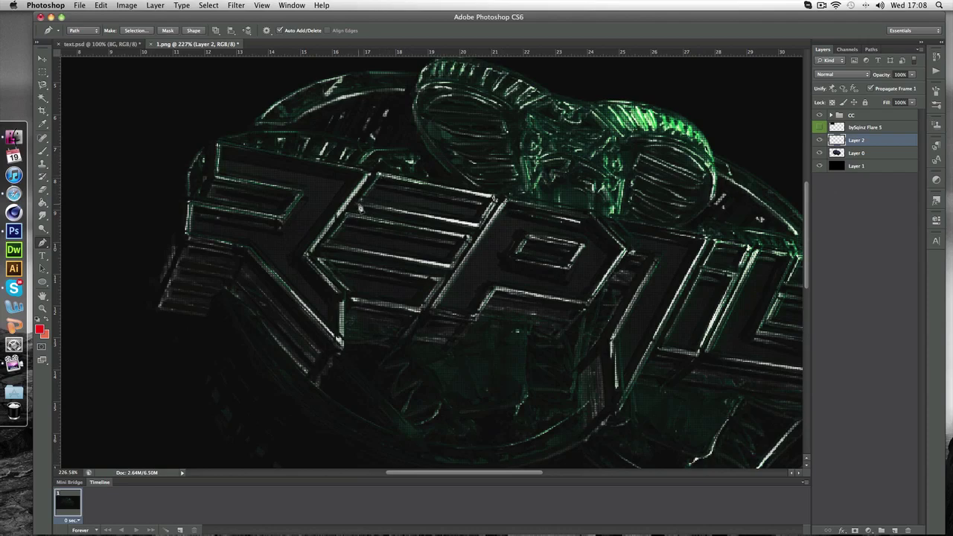
right_click(430, 221)
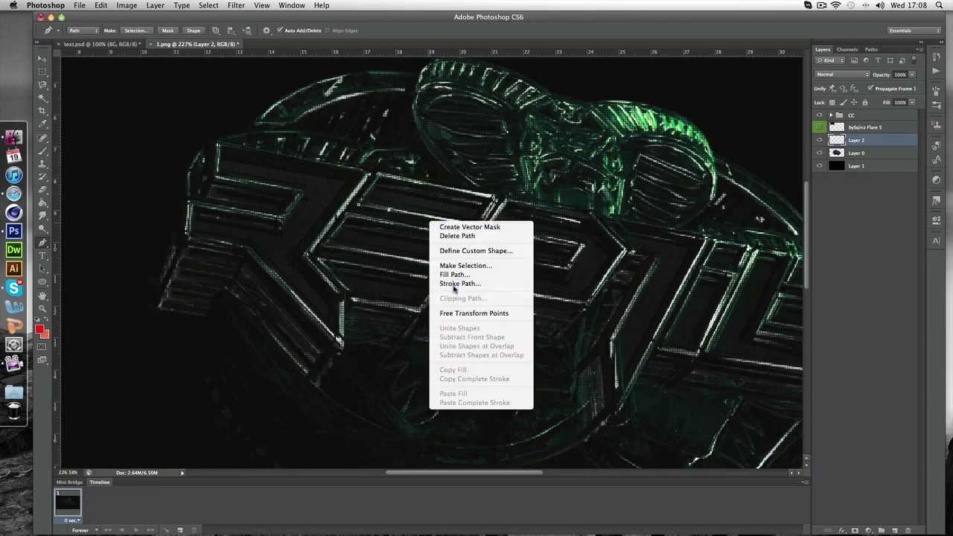
click(454, 283)
key(Return)
key(Return)
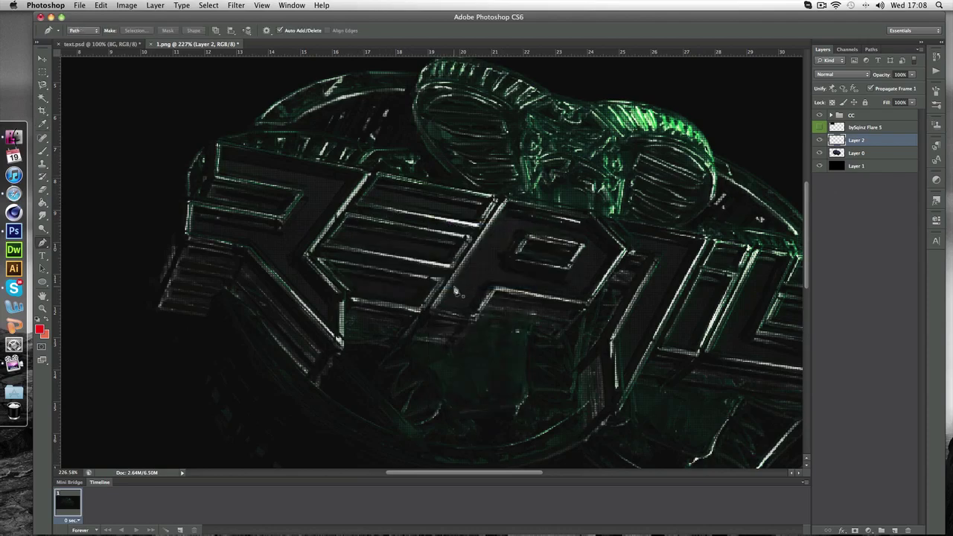
- Trace a path along the middle bar of the letter E and stroke it with the brush
click(421, 230)
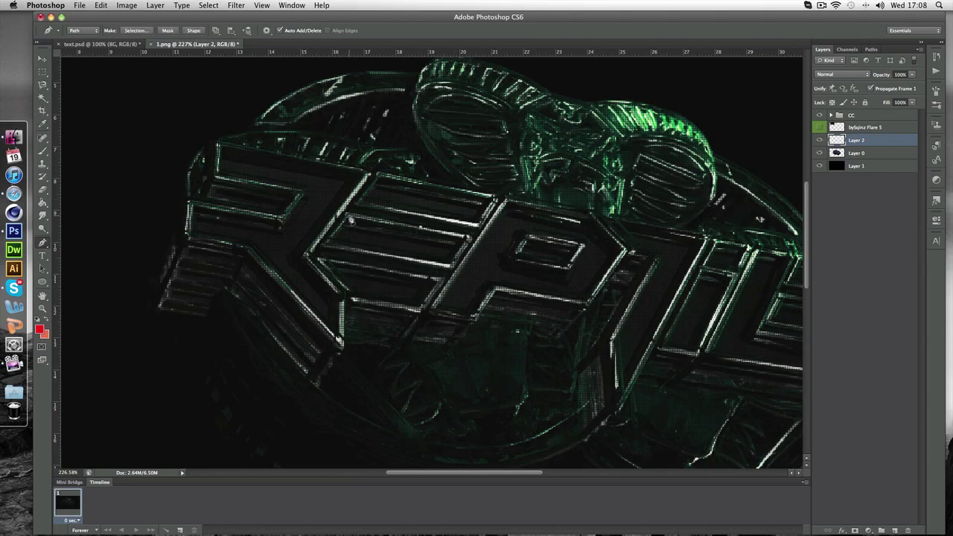
right_click(400, 256)
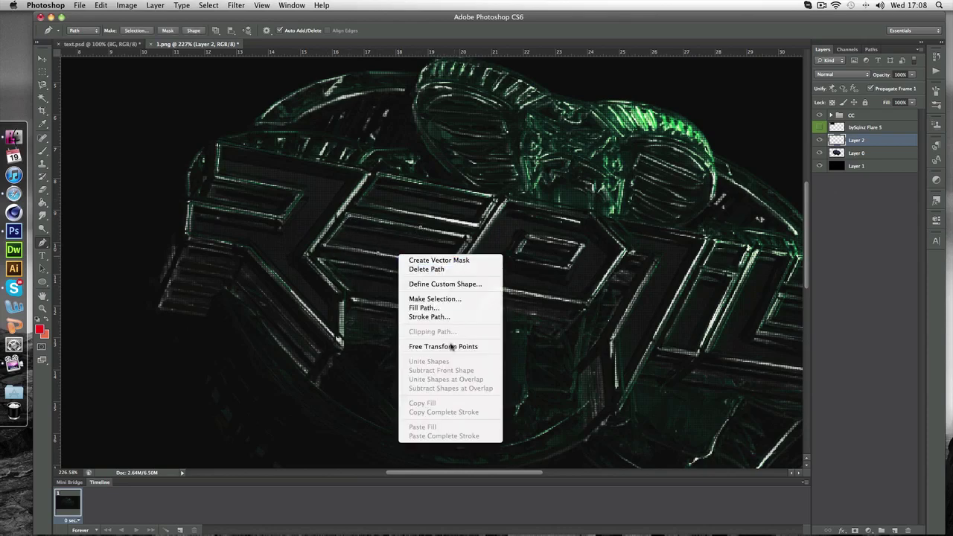
click(454, 318)
key(Return)
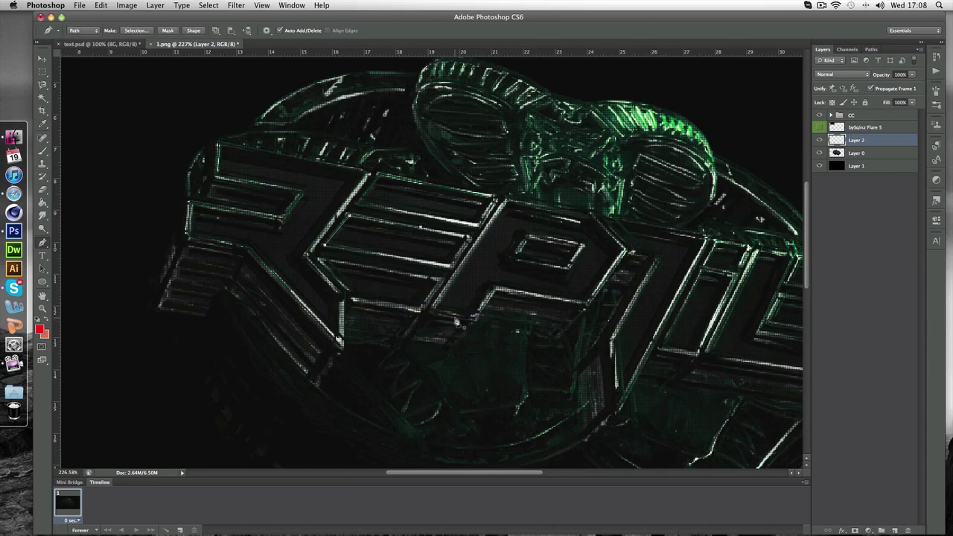
key(Return)
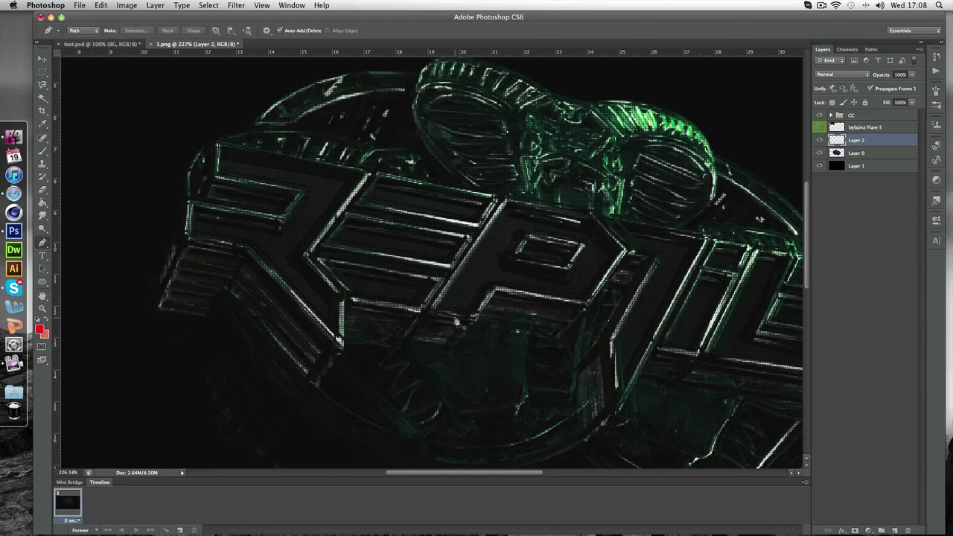
- Trace a path along the lower edge of the letter E and stroke it with the brush
click(409, 278)
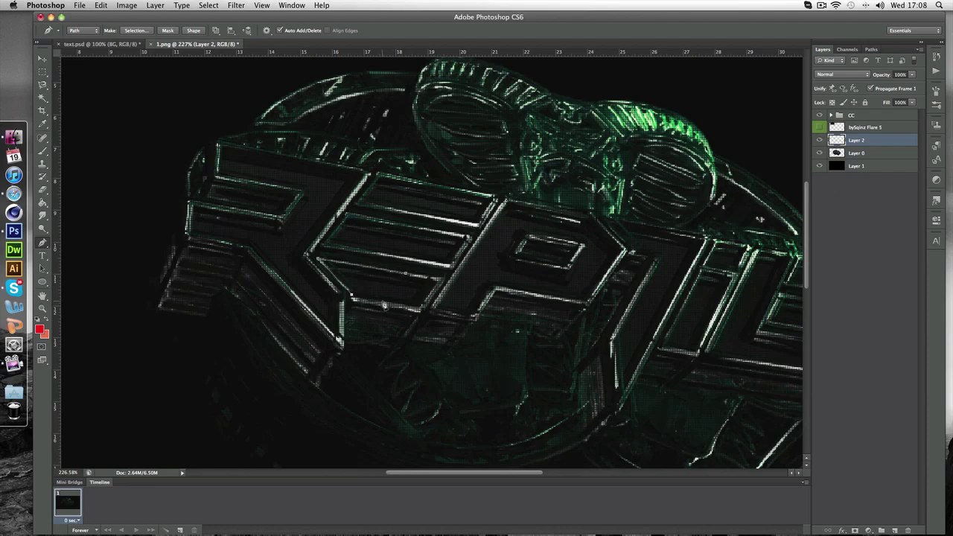
right_click(409, 287)
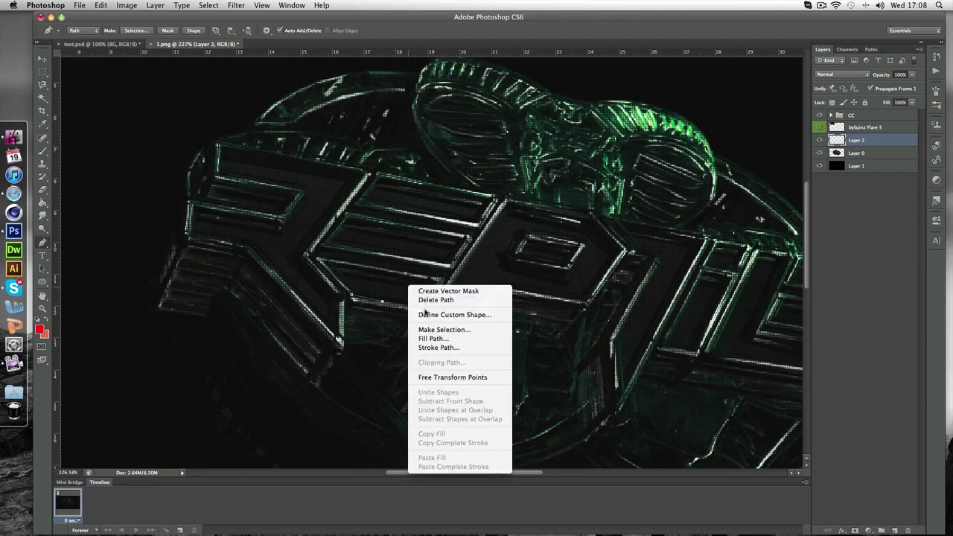
click(440, 347)
key(Return)
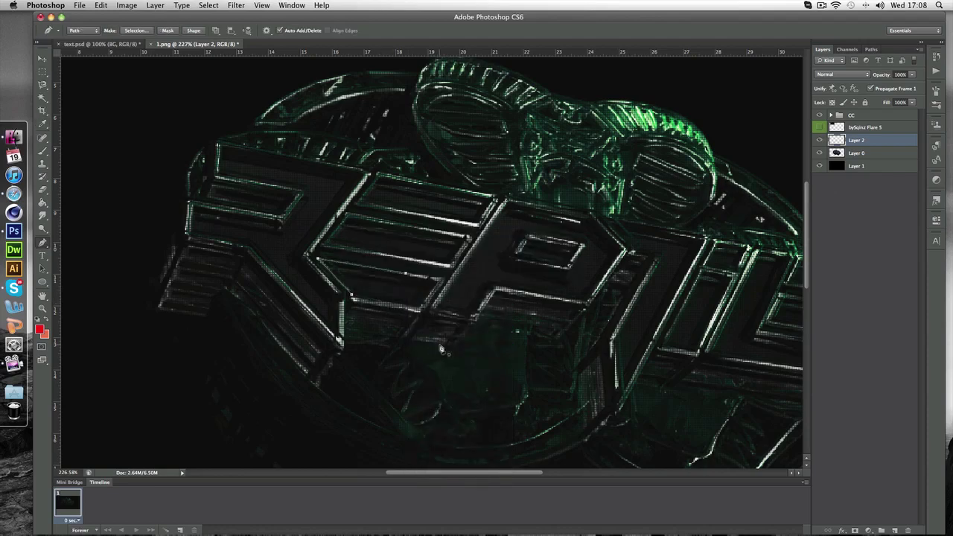
key(Return)
scroll(441, 348, right, 5)
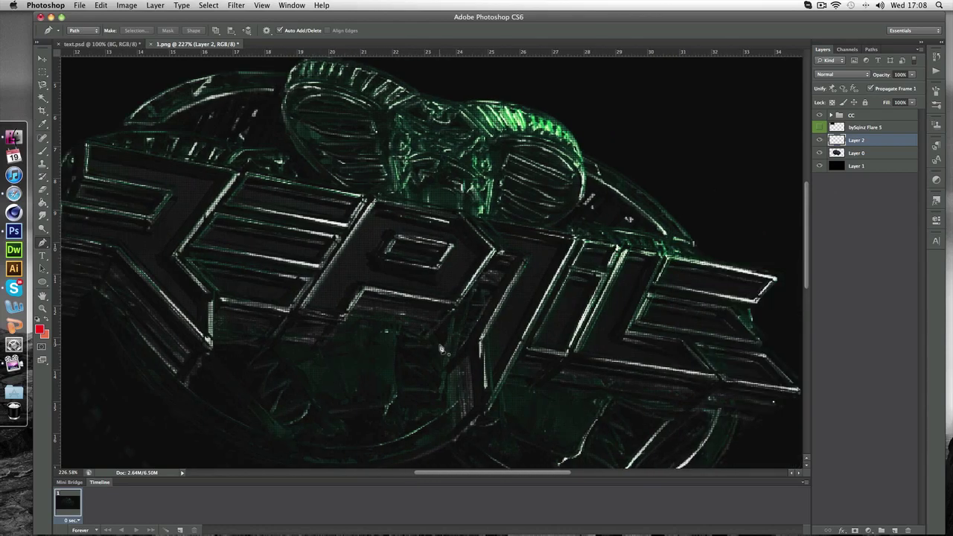
click(822, 5)
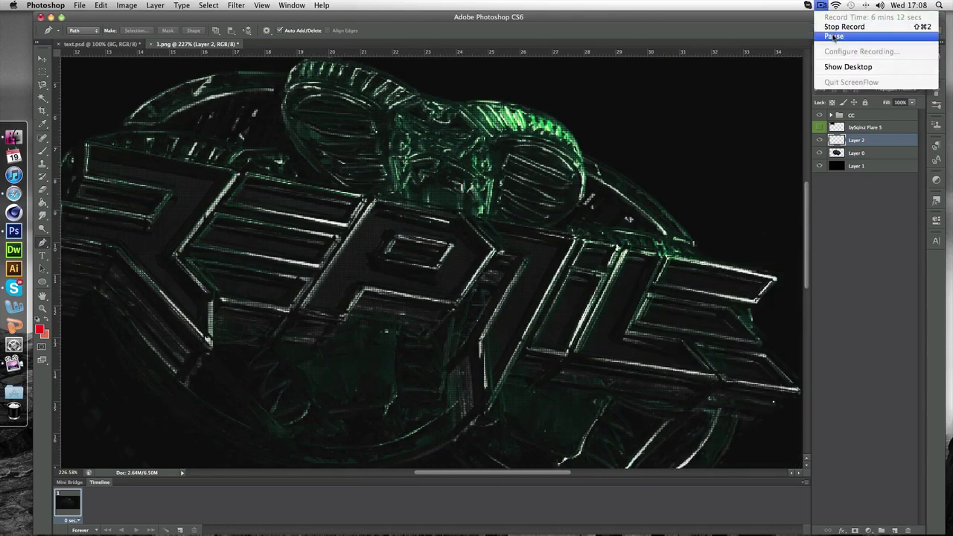
click(838, 23)
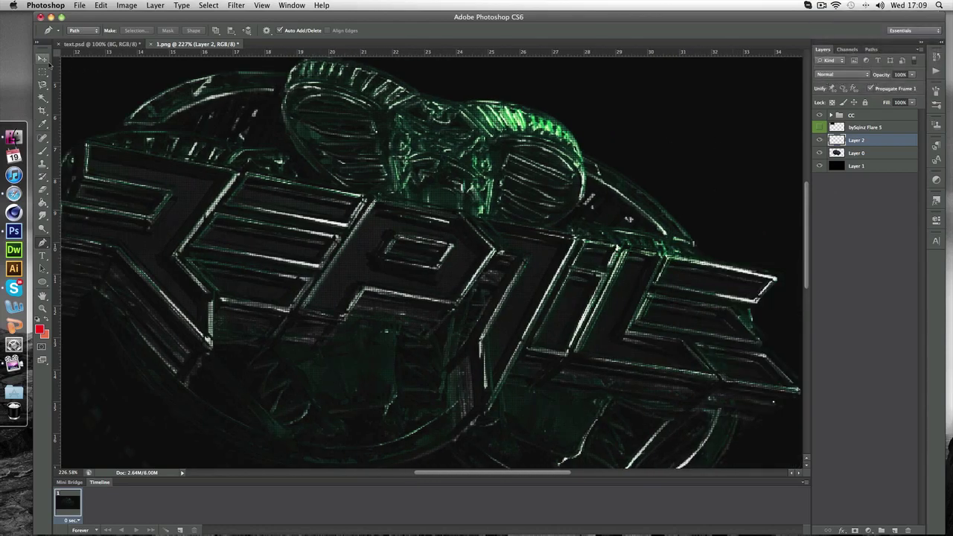
click(48, 64)
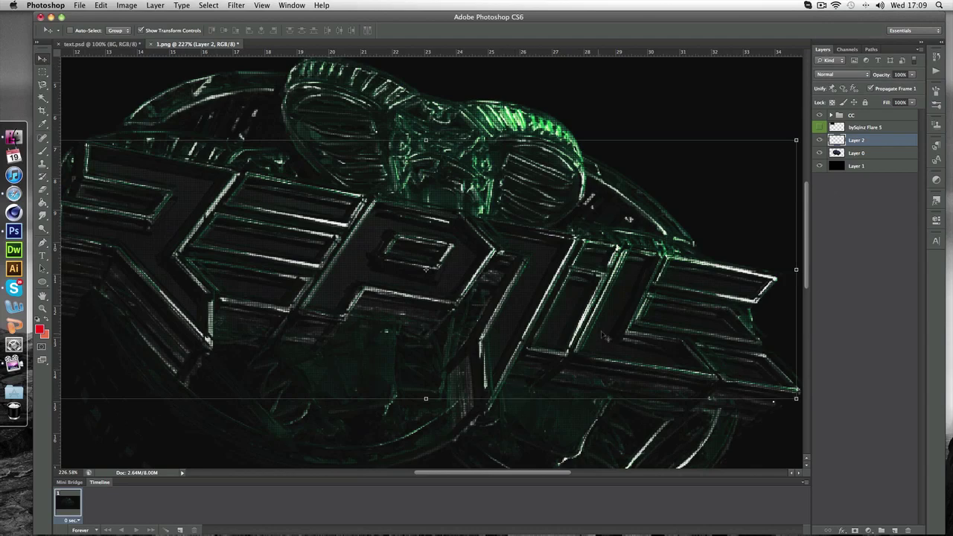
drag(628, 347, 611, 378)
key(ctrl+z)
- Add an Outer Glow effect to Layer 2, which holds the stroked lettering highlights
double_click(43, 307)
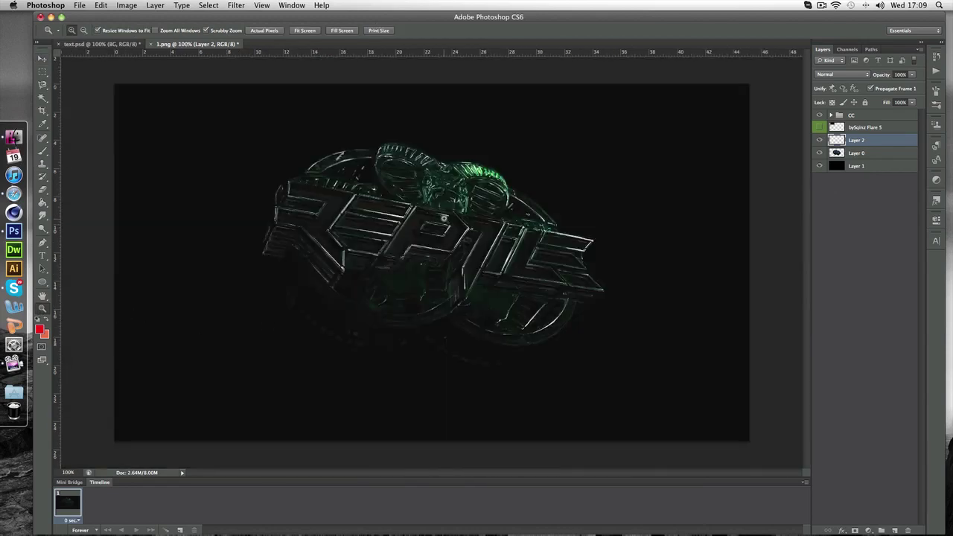
drag(445, 222, 634, 210)
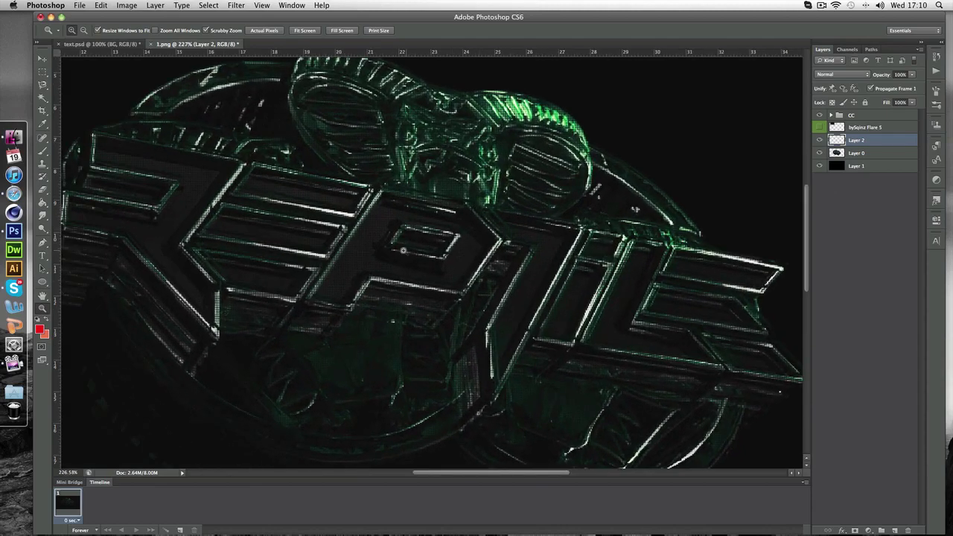
key(v)
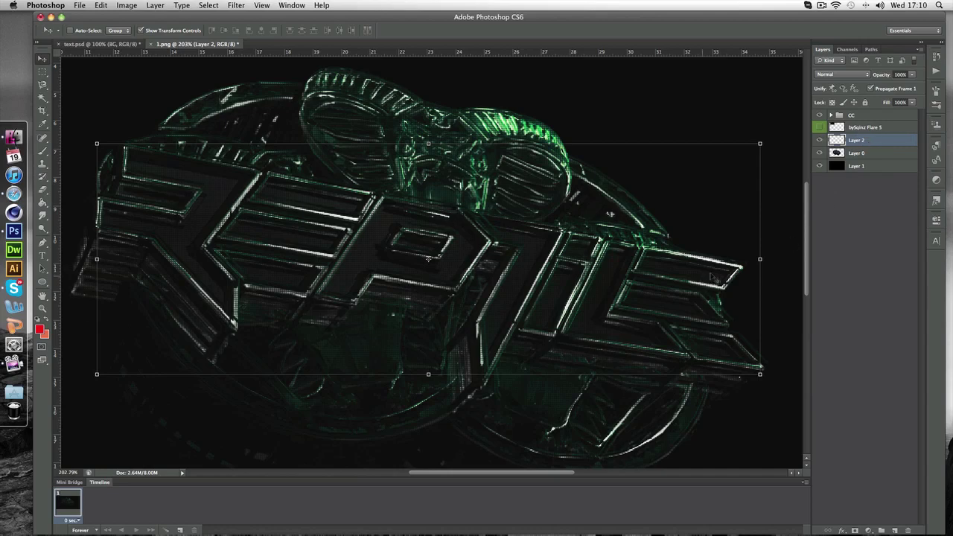
right_click(868, 143)
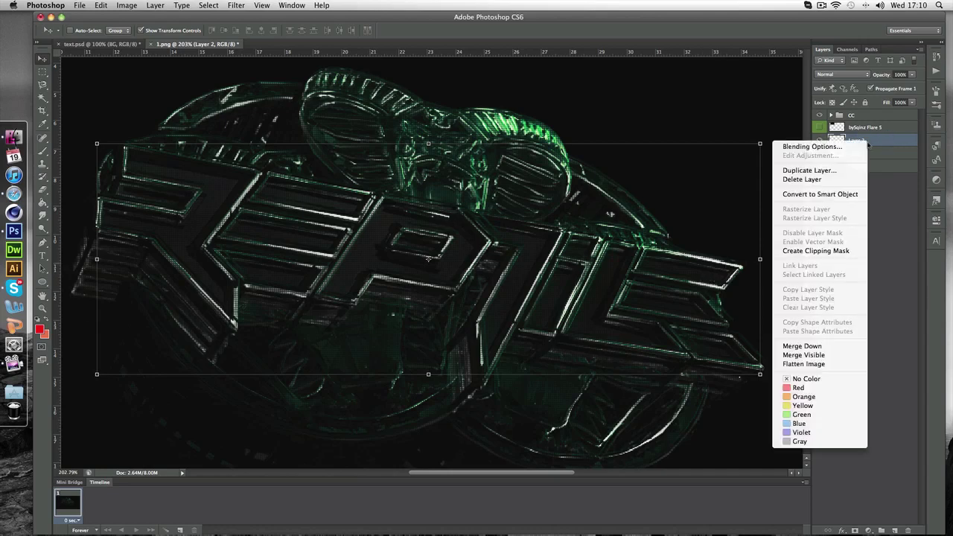
click(843, 147)
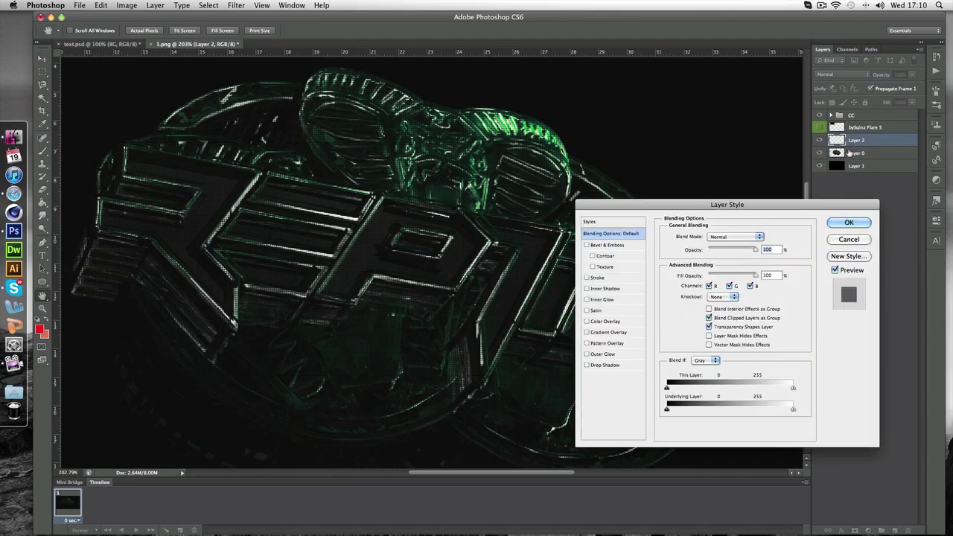
click(594, 355)
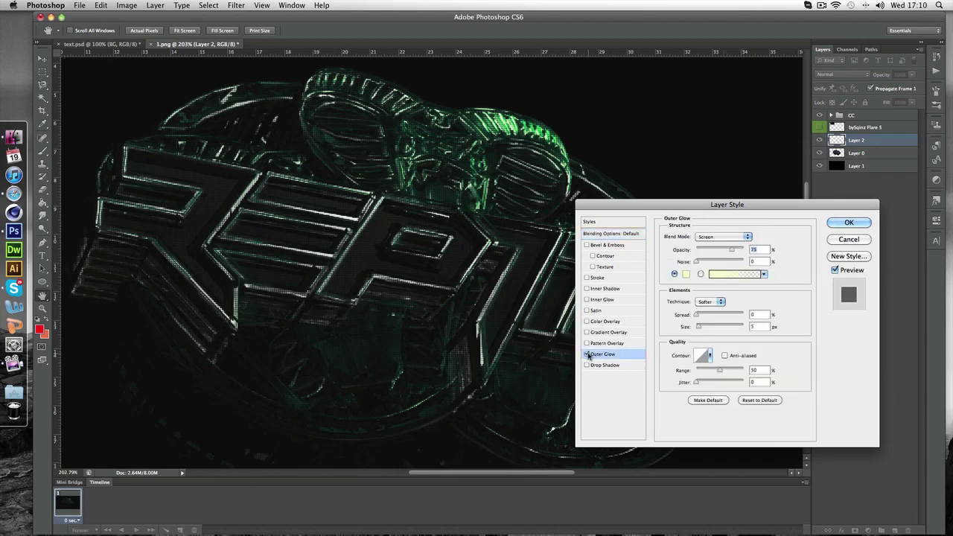
- Set the outer glow colour to a bright, fully saturated green based on the green sampled from the emblem
click(686, 274)
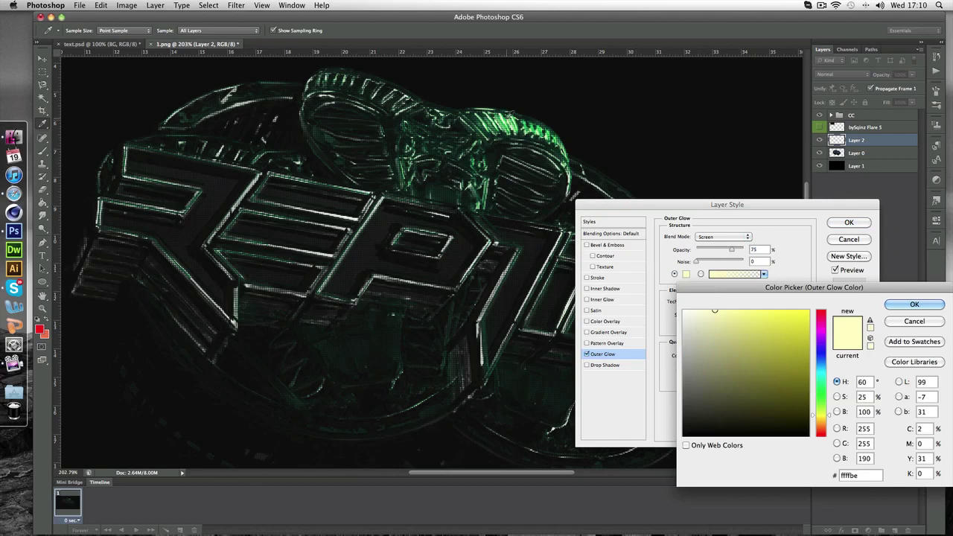
click(503, 121)
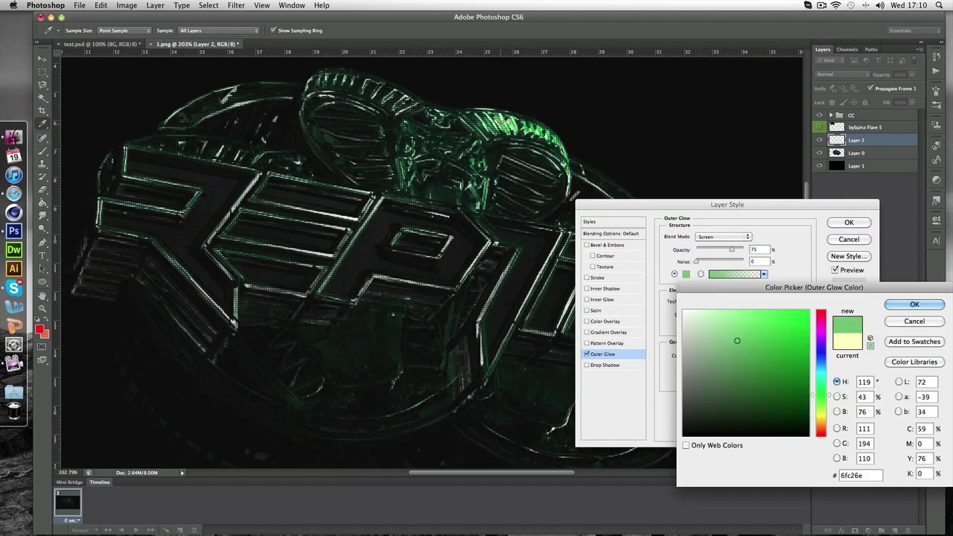
mouse_move(759, 343)
mouse_down()
mouse_move(783, 315)
mouse_move(817, 310)
mouse_up()
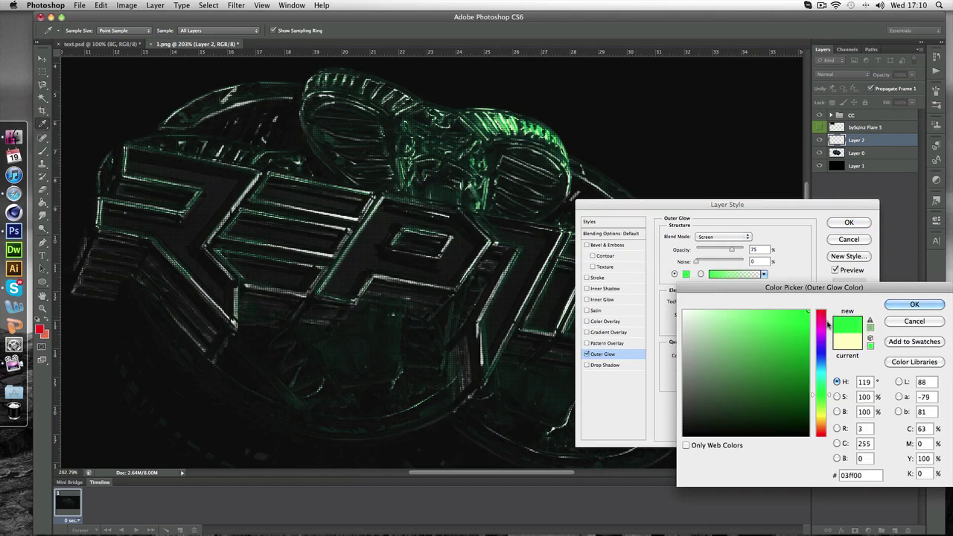
click(684, 312)
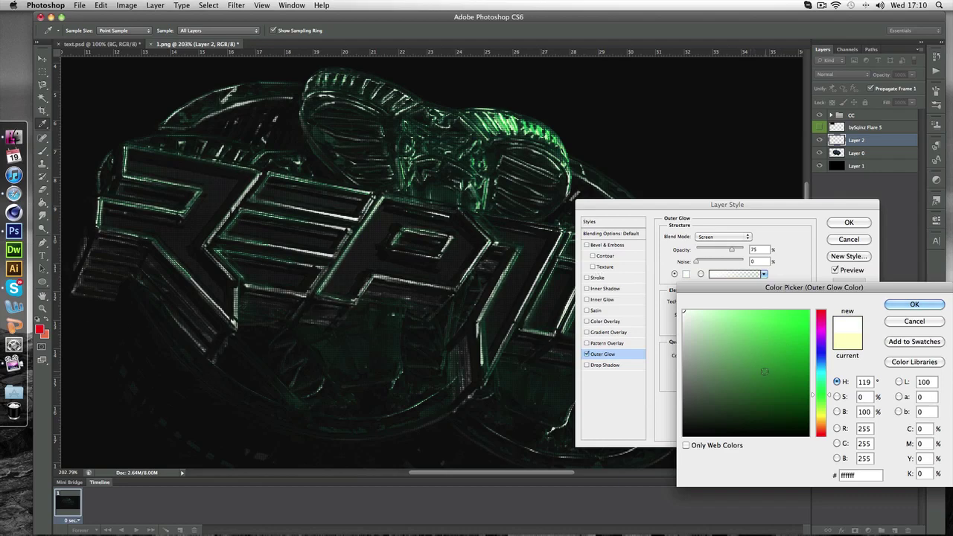
drag(767, 372, 810, 311)
click(914, 306)
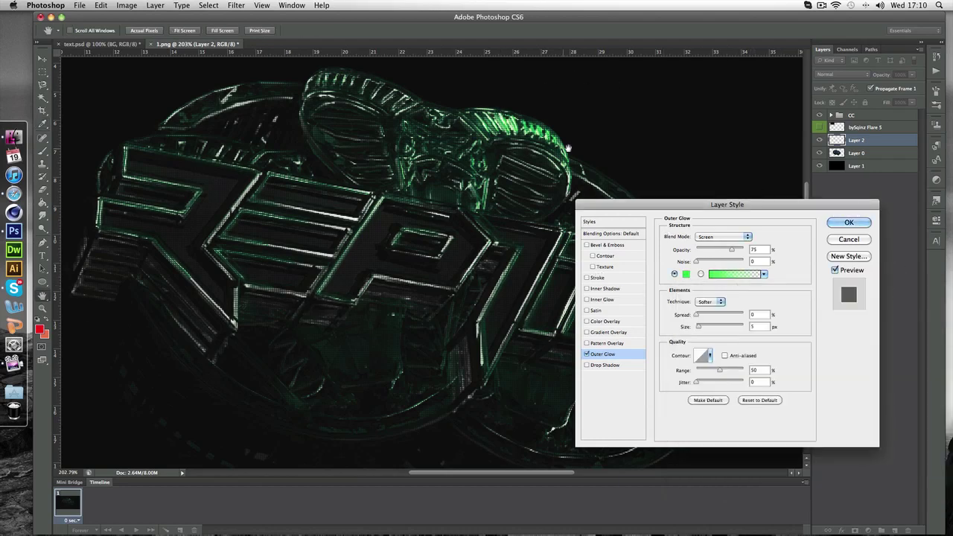
- Set the outer glow's opacity to 85% and spread to 9%, and slightly increase its size
drag(732, 250, 736, 250)
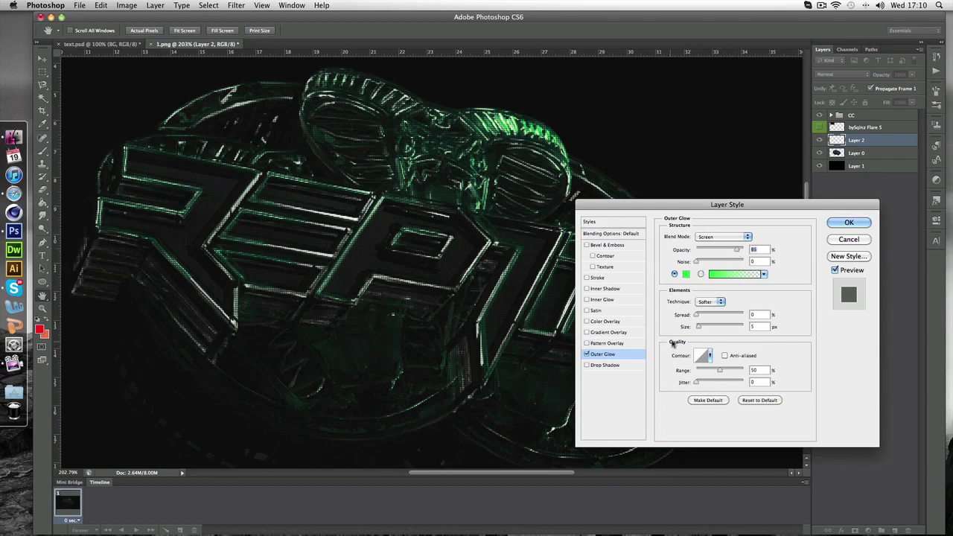
click(699, 328)
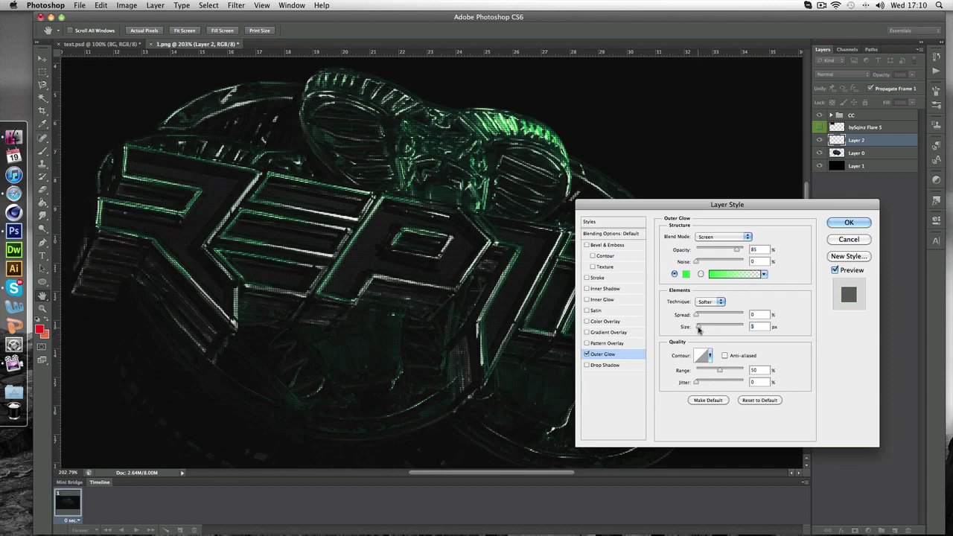
drag(696, 315, 702, 317)
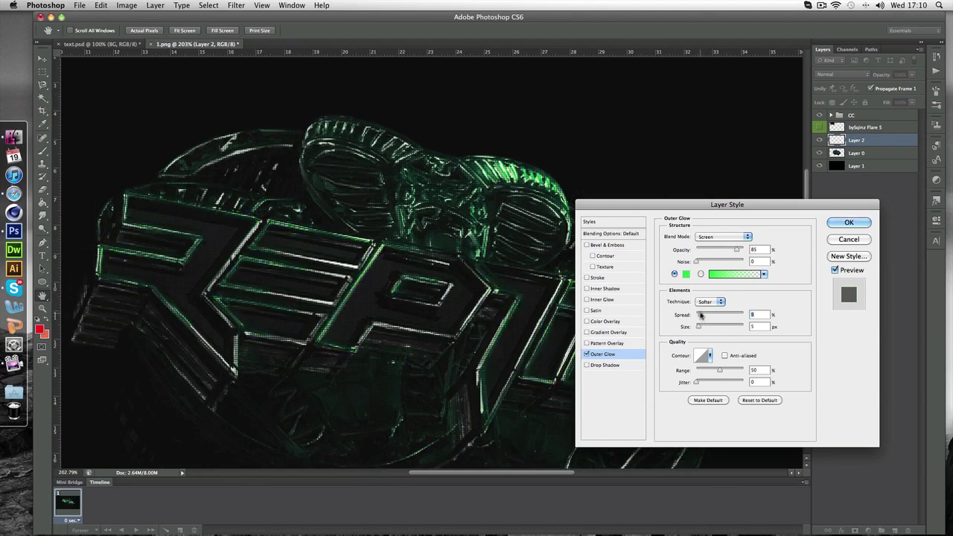
drag(702, 317, 699, 316)
drag(698, 328, 701, 328)
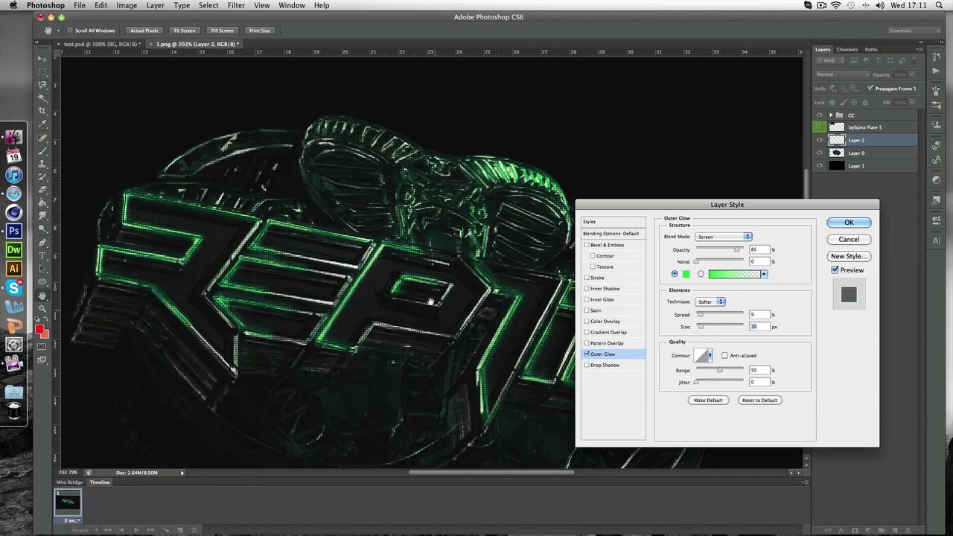
- Add a white Inner Glow to Layer 2 at about 65% opacity and apply the layer style
click(602, 299)
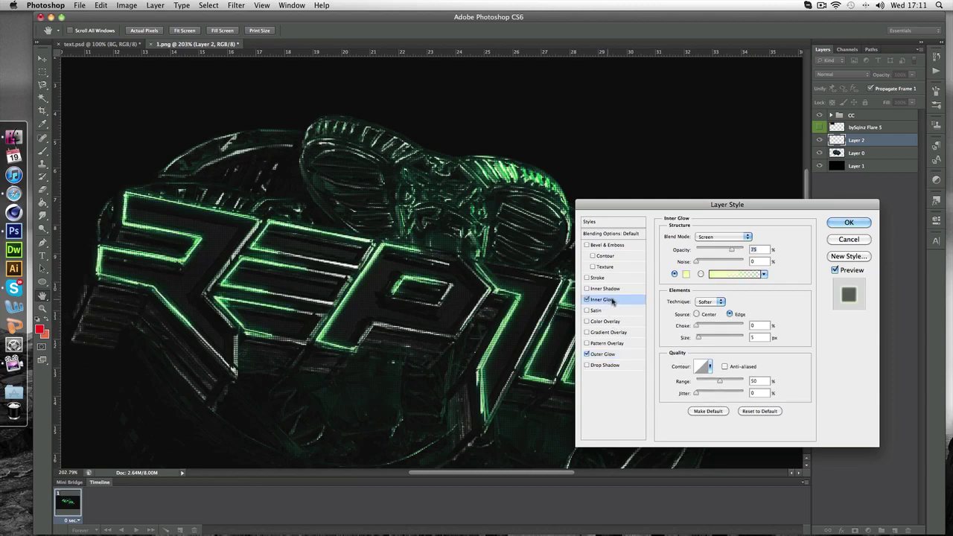
click(685, 274)
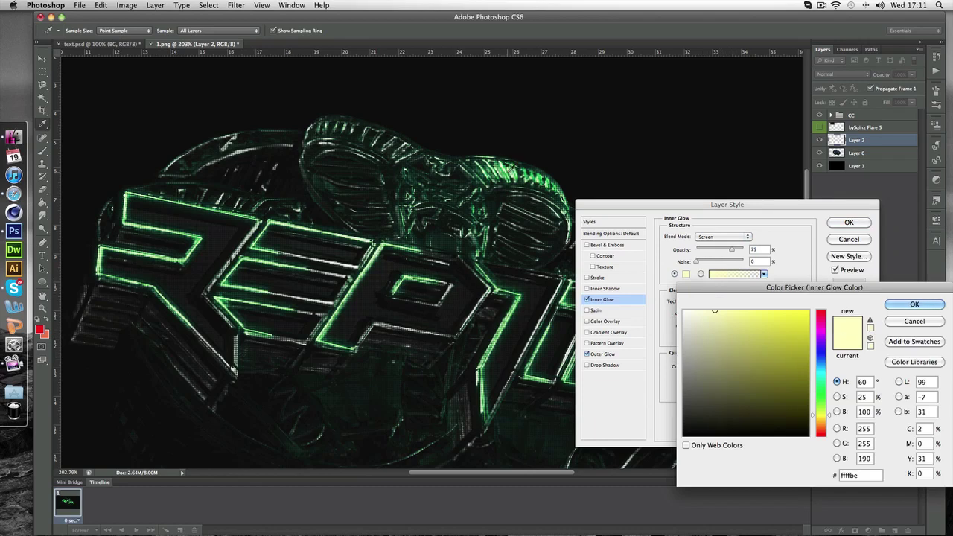
click(179, 238)
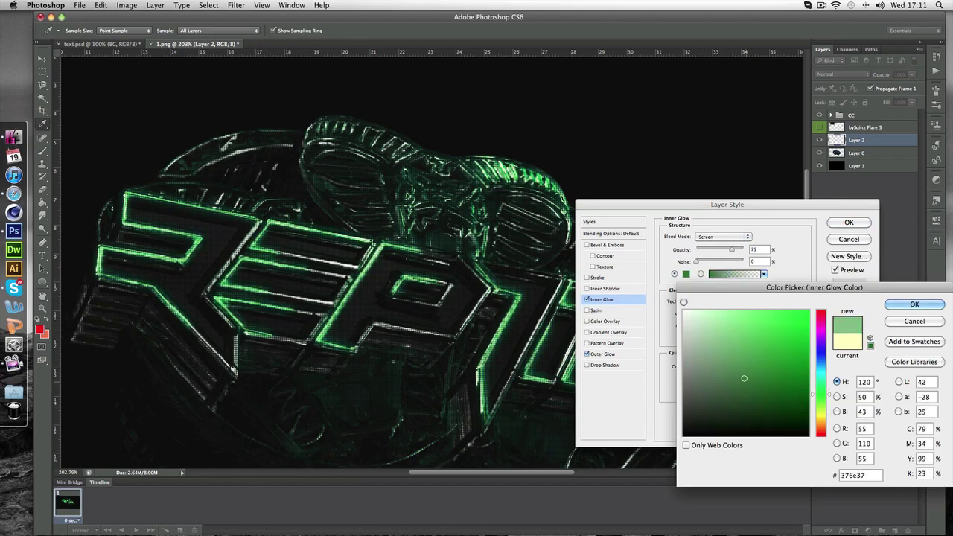
click(914, 321)
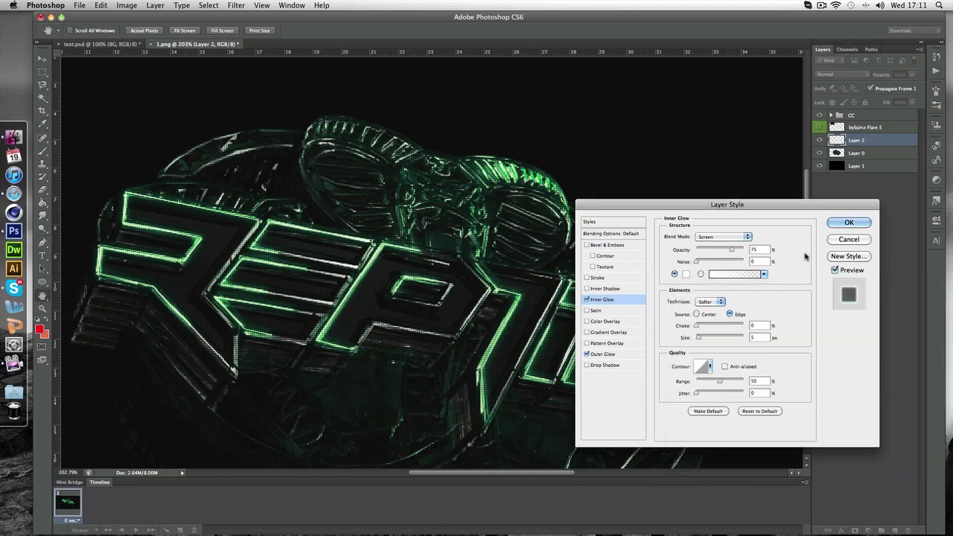
mouse_move(732, 250)
mouse_down()
mouse_move(714, 251)
mouse_move(728, 251)
mouse_up()
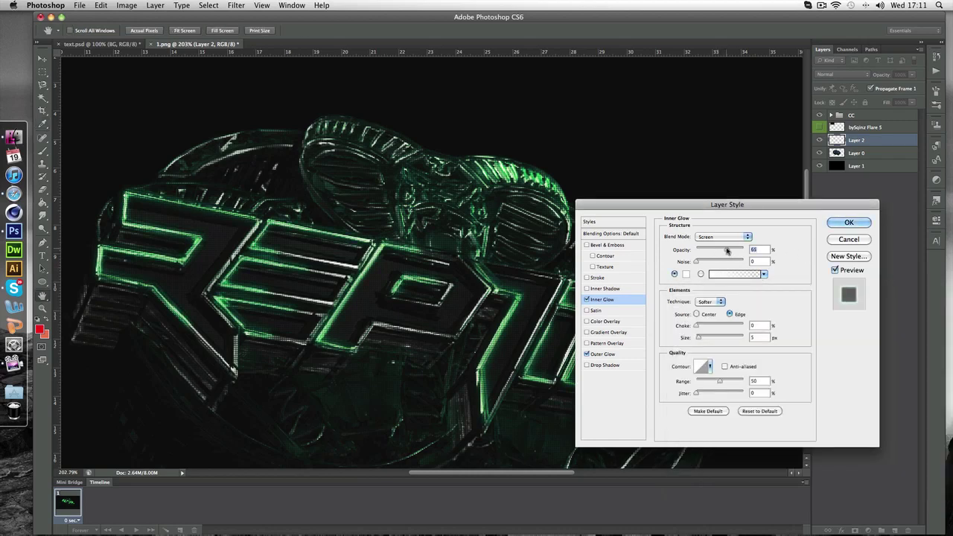
click(849, 222)
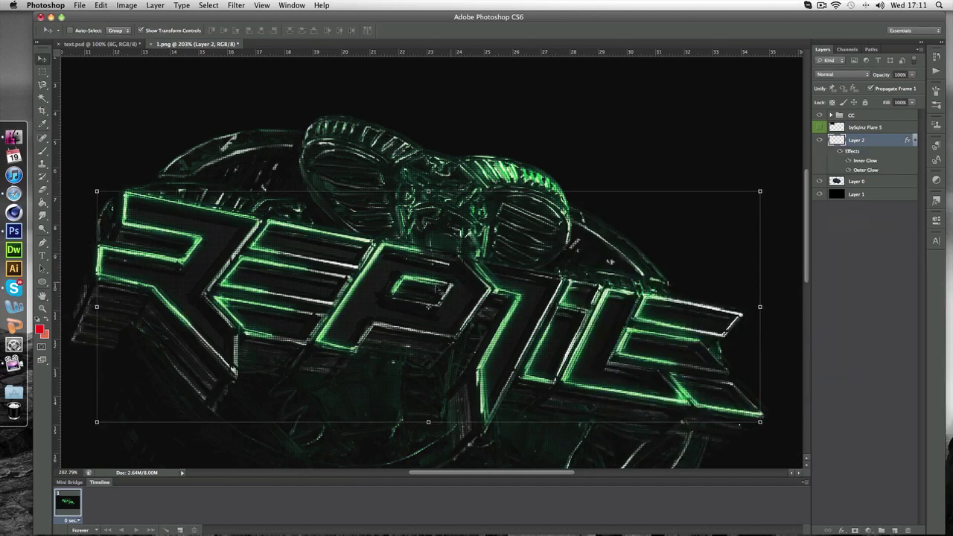
key(z)
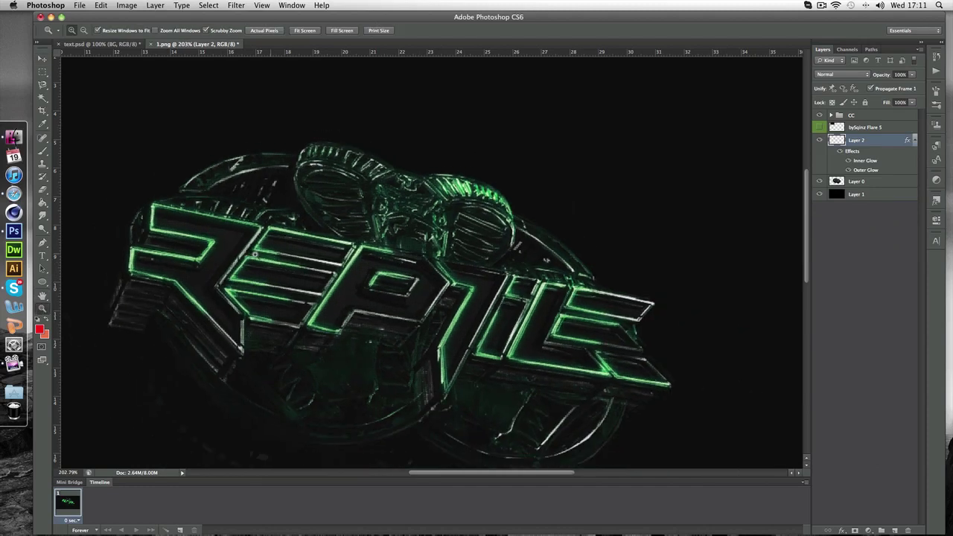
scroll(254, 254, down, 2)
scroll(486, 201, down, 2)
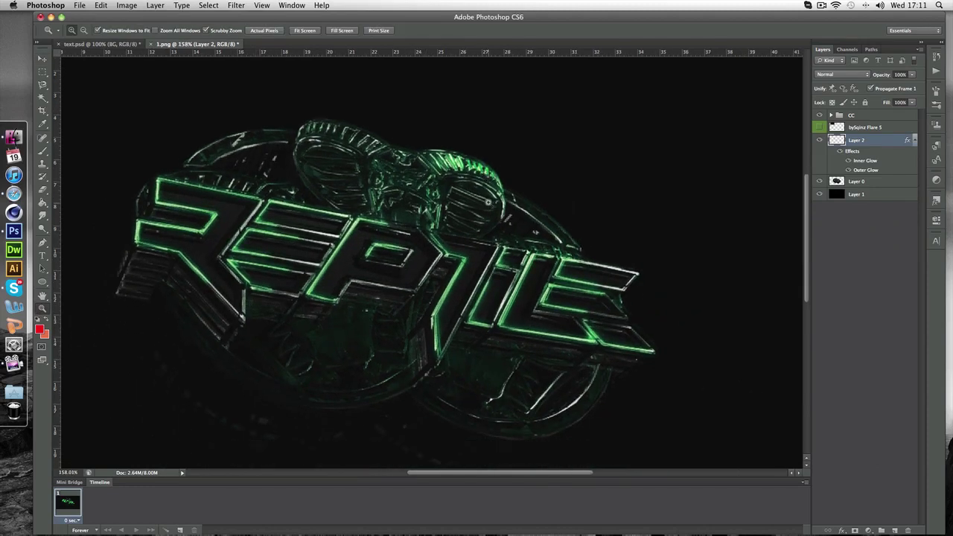
click(913, 74)
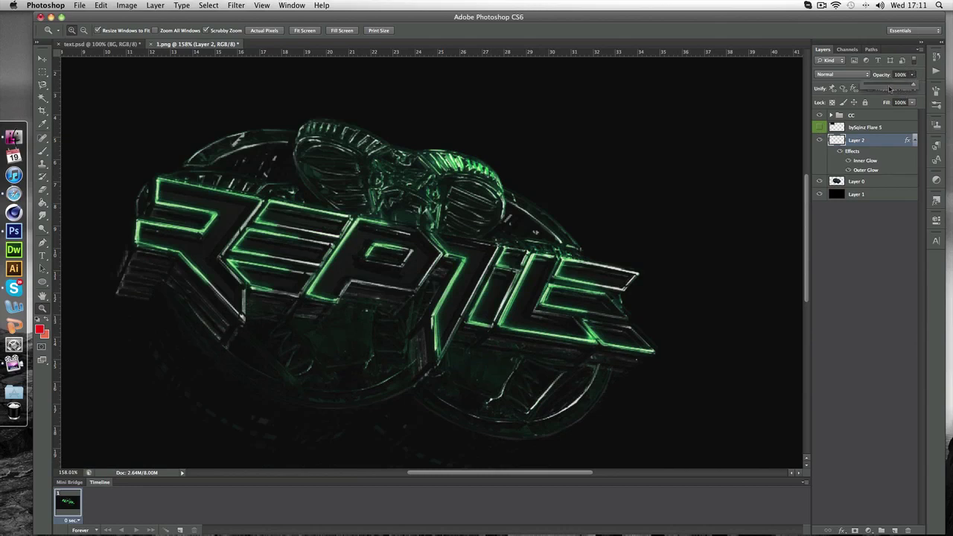
drag(888, 89, 915, 87)
click(42, 190)
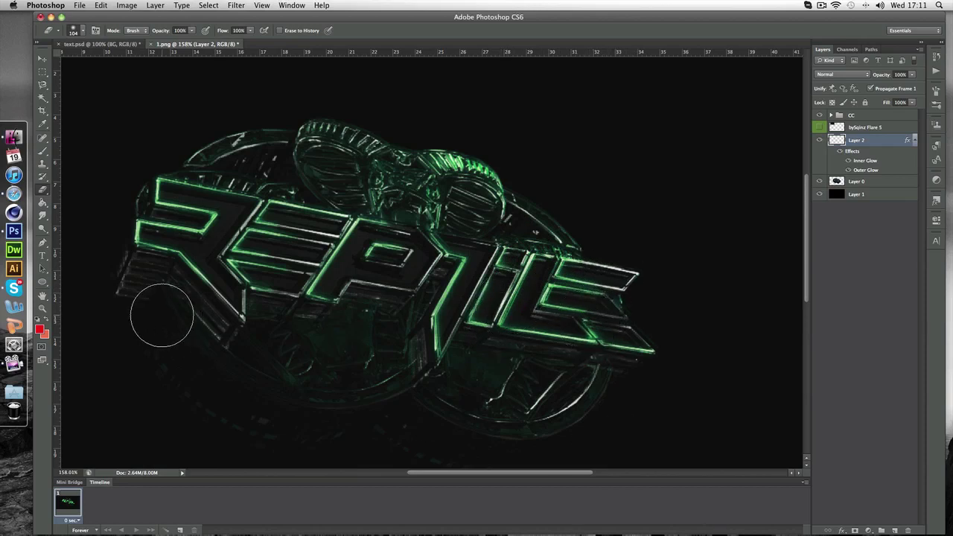
click(42, 60)
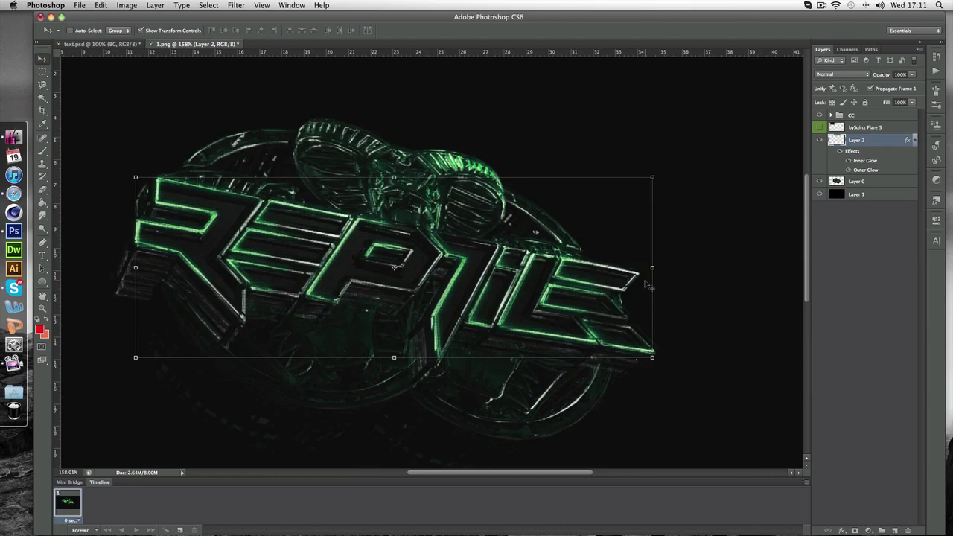
scroll(443, 304, left, 5)
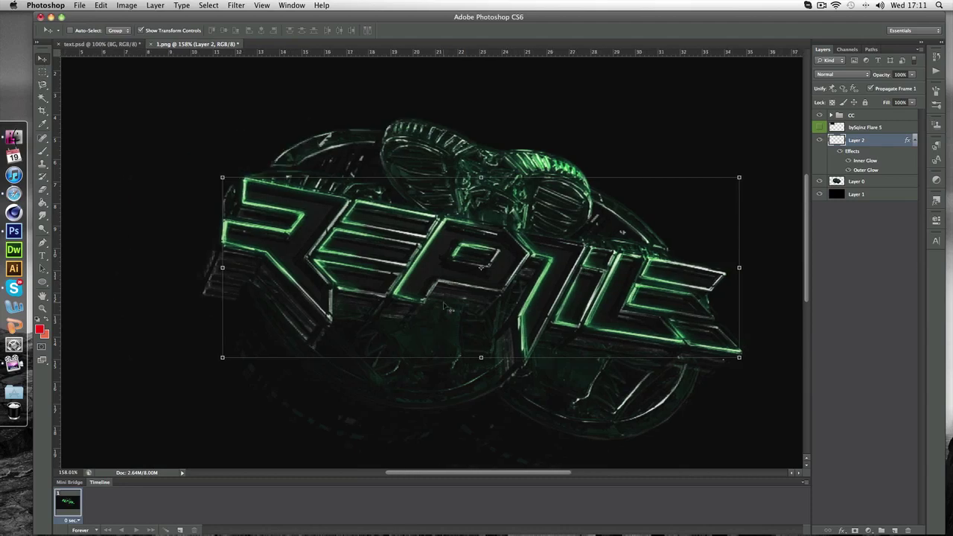
scroll(443, 305, right, 7)
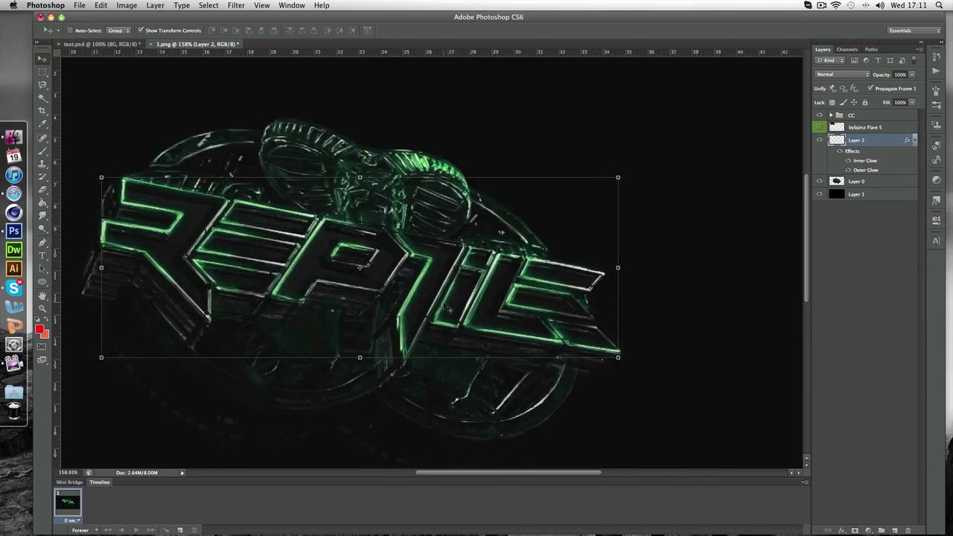
scroll(446, 307, left, 3)
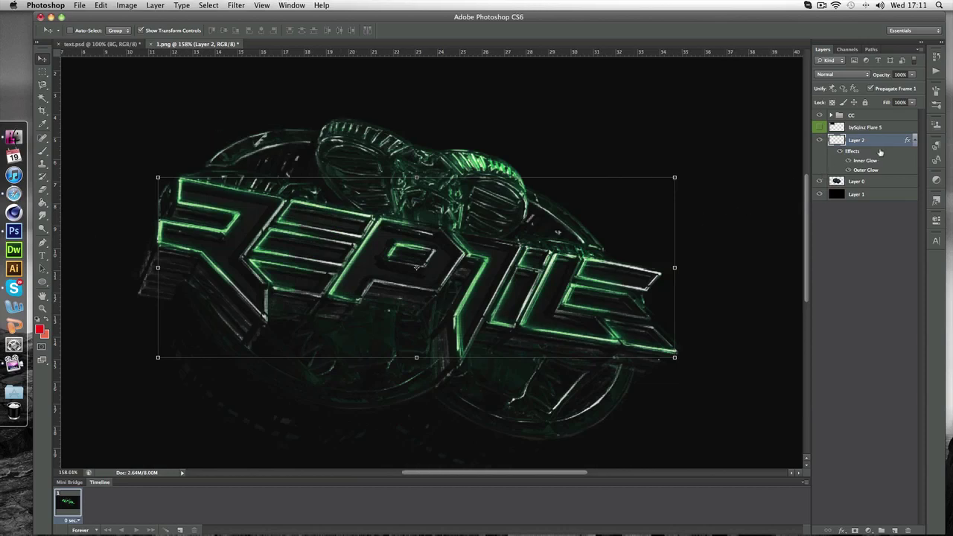
- Collapse Layer 2's effects list, show the bySqinz Flare 5 layer, and move the flare onto the emblem's outer ring above the letter R
click(914, 140)
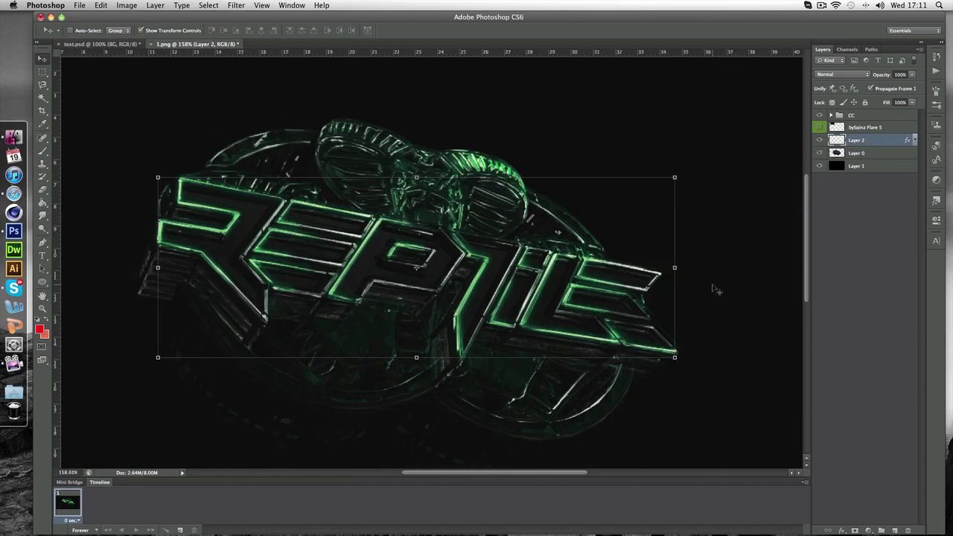
scroll(715, 289, right, 9)
scroll(713, 287, left, 14)
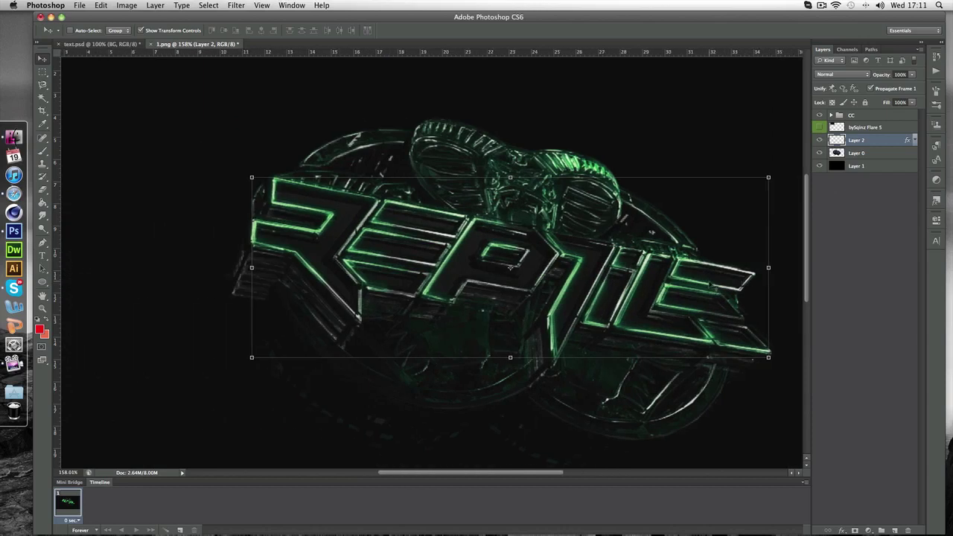
ctrl+click(417, 84)
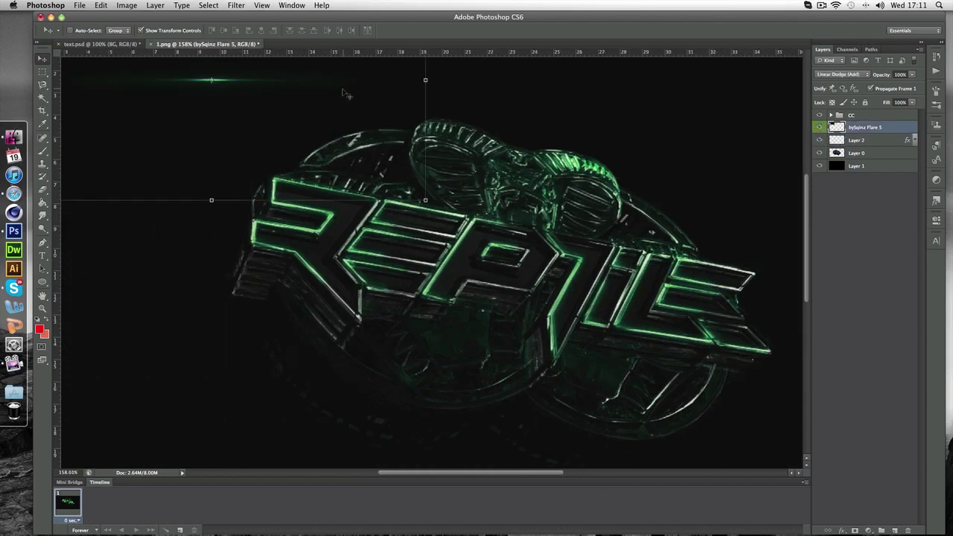
drag(364, 76, 501, 148)
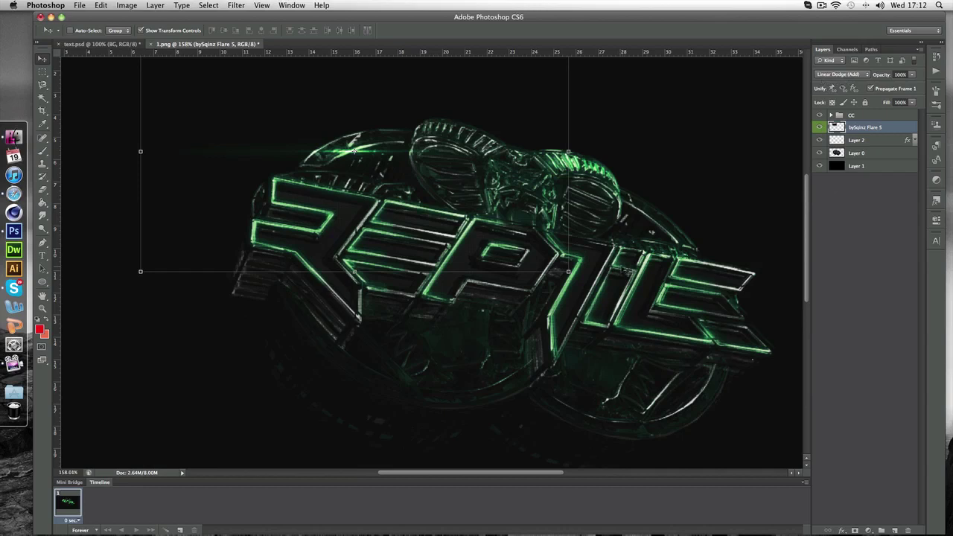
- Warp the flare so it curves along the emblem's outer ring above the letter R, and nudge it into place
drag(595, 261, 607, 185)
key(Return)
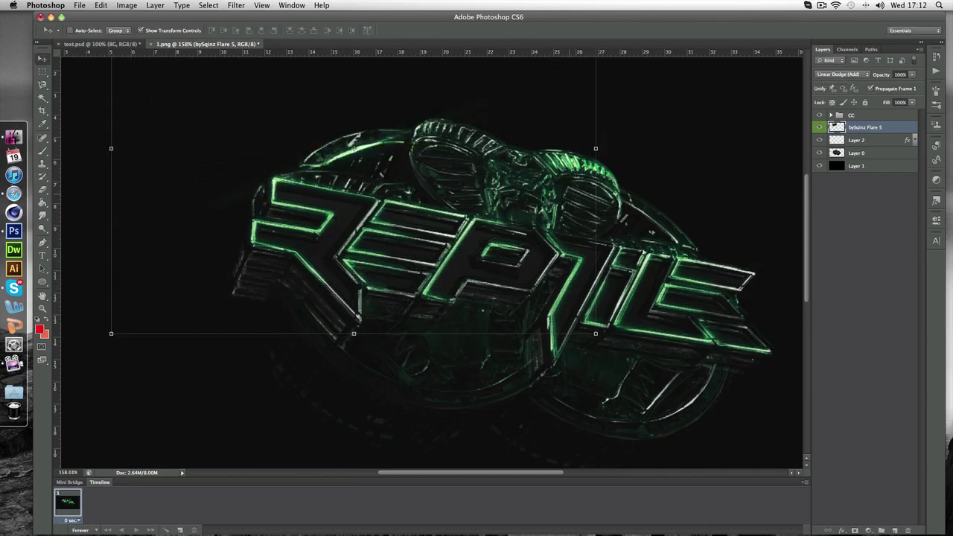
drag(450, 197, 452, 201)
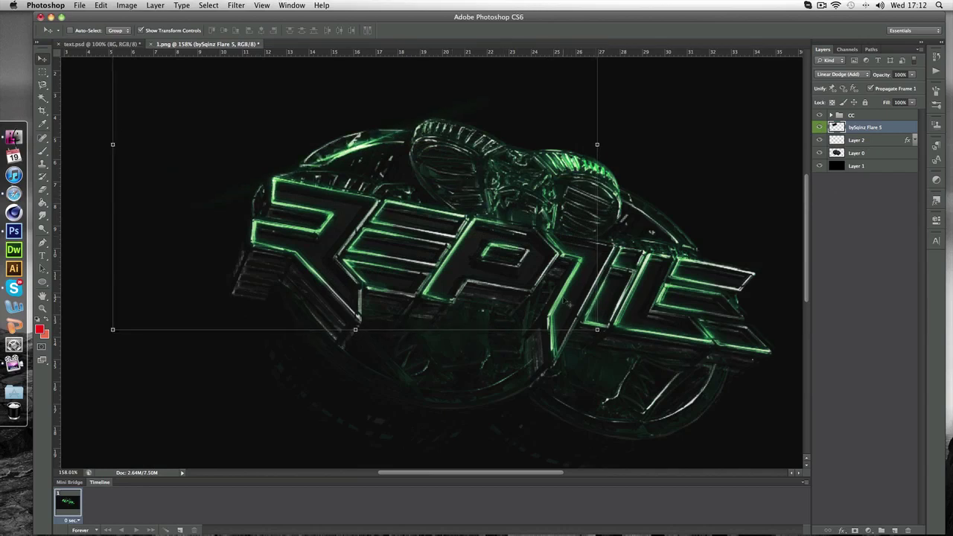
- Delete the bySqinz Flare 5 layer
key(Delete)
scroll(566, 301, right, 5)
scroll(566, 301, down, 1)
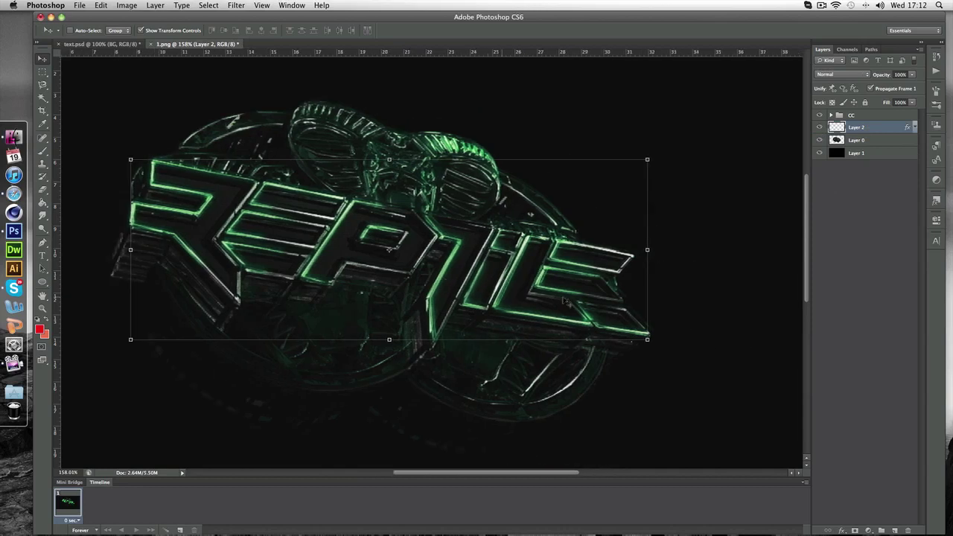
scroll(566, 300, left, 3)
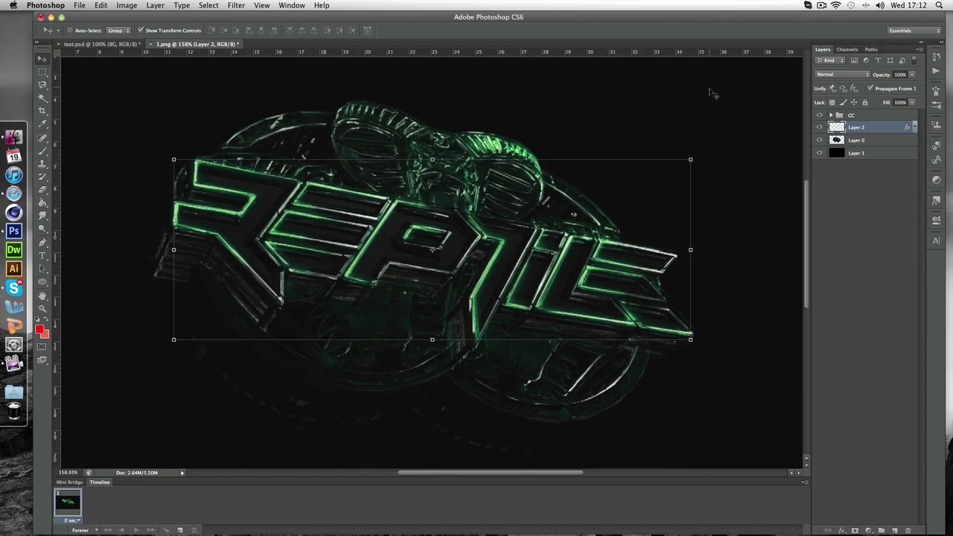
click(822, 6)
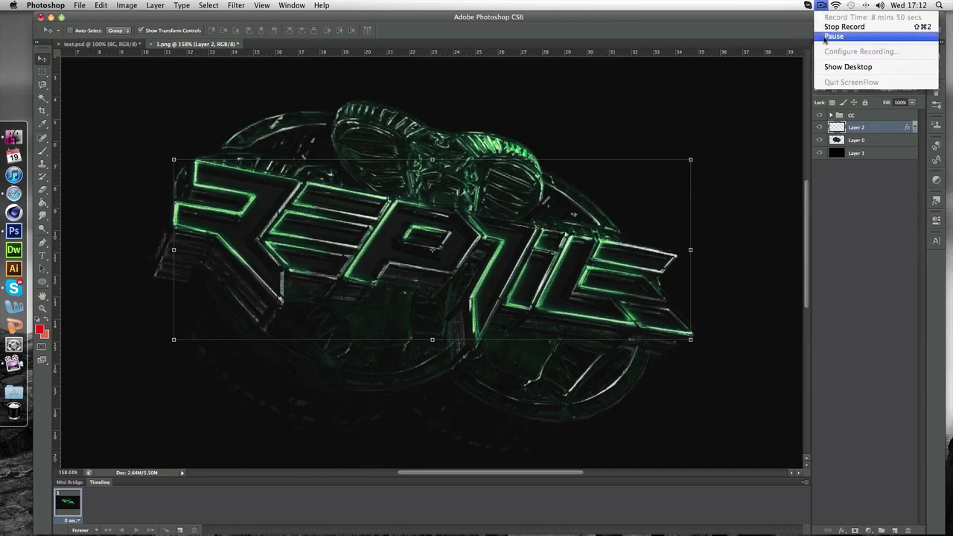
click(837, 21)
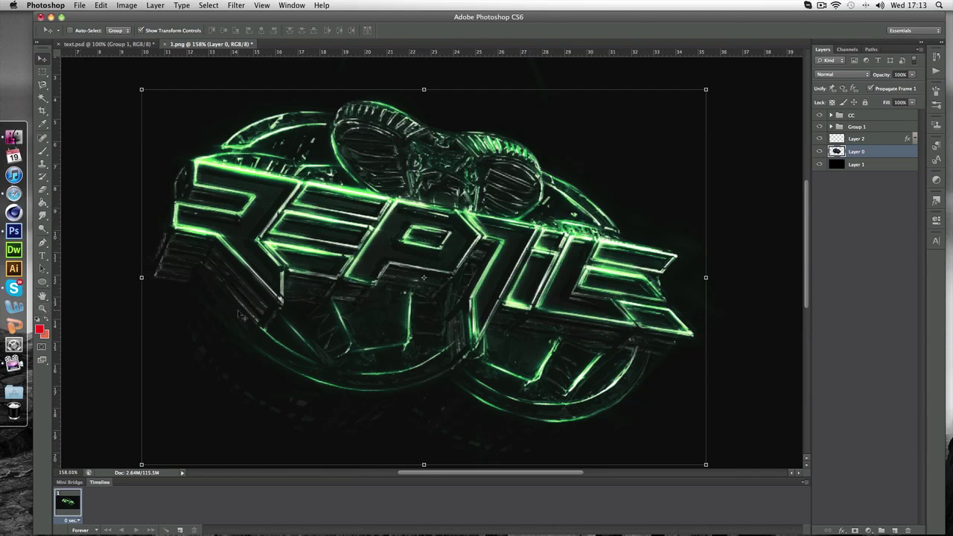
- Duplicate the bySqinz Flare 5 copy 5 layer in Group 1 and place the duplicate above the group
key(Down)
click(43, 307)
drag(267, 304, 261, 302)
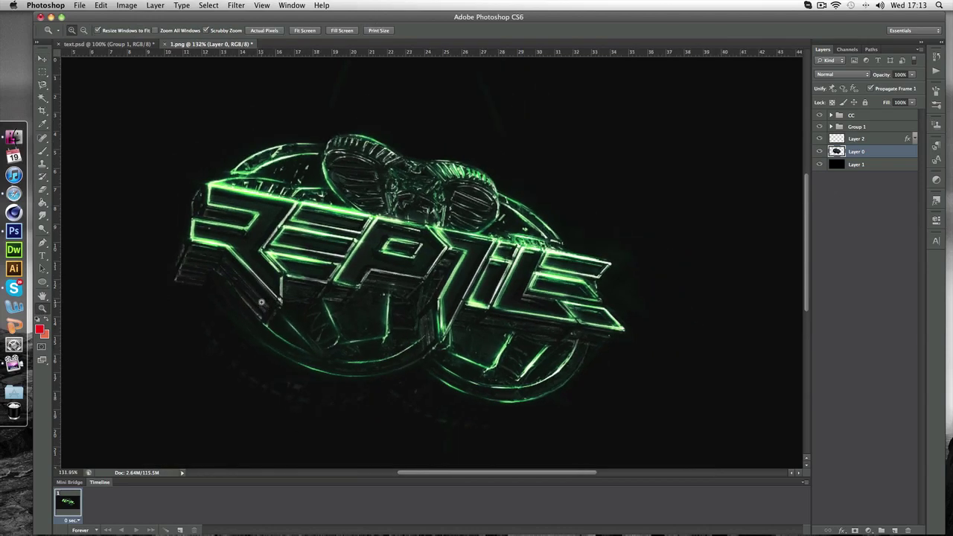
key(v)
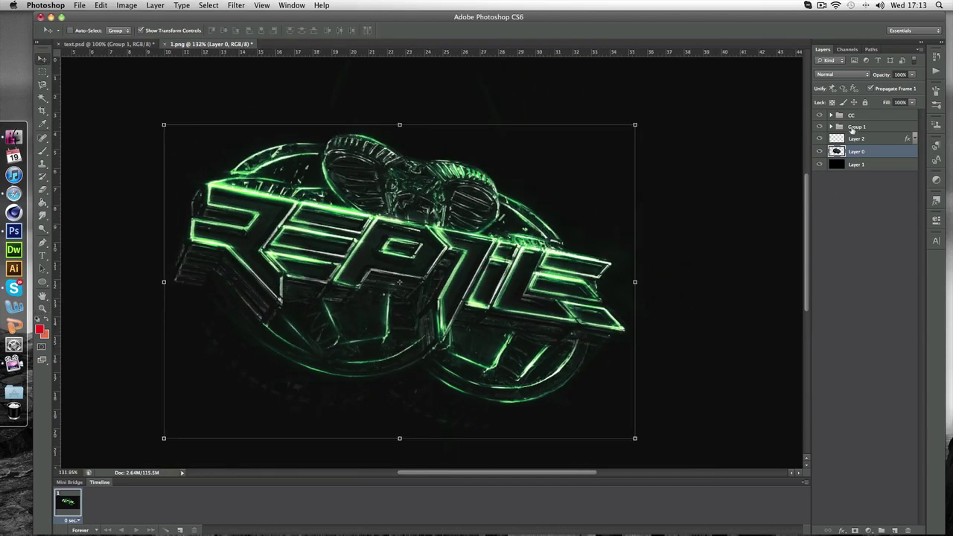
click(831, 127)
click(885, 140)
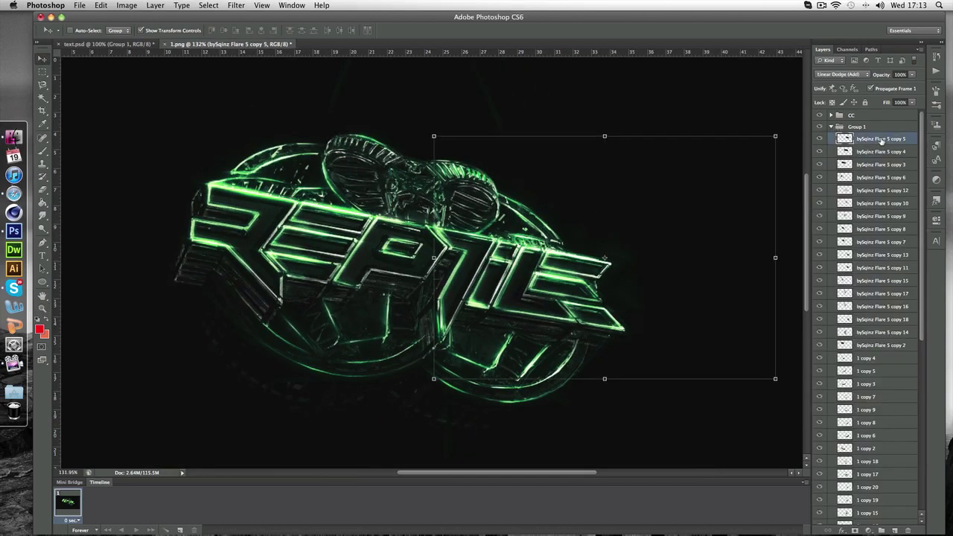
key(ctrl+j)
click(831, 127)
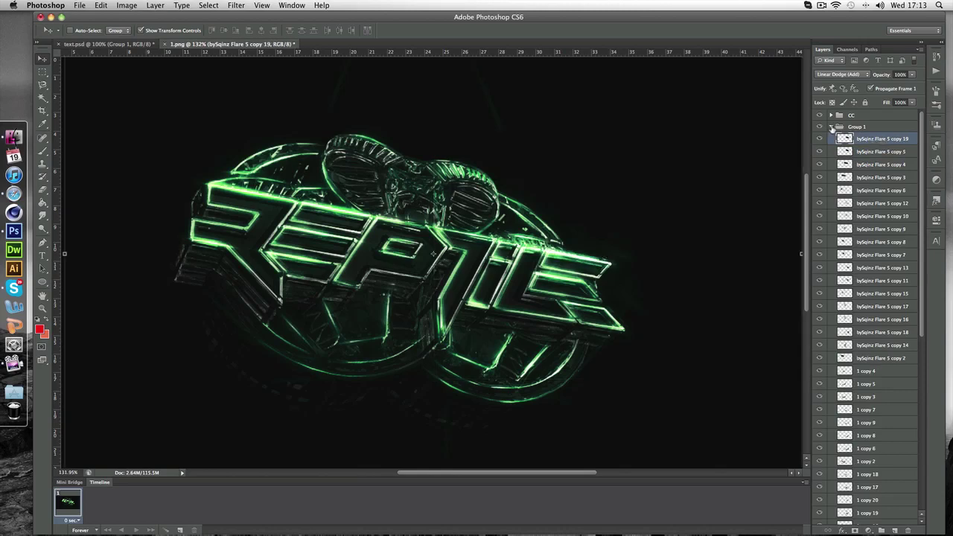
drag(894, 139, 846, 128)
click(831, 140)
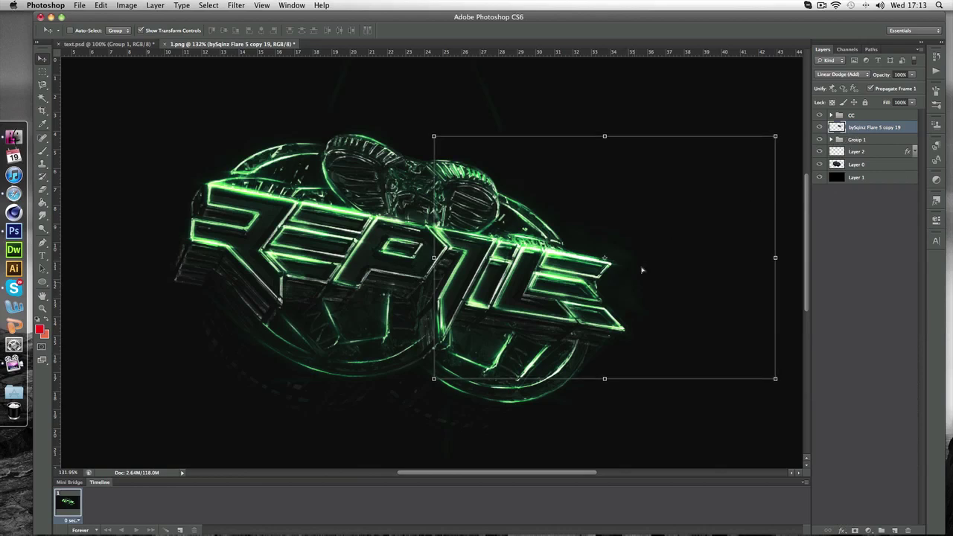
- Move the duplicated flare up into the empty black area above the letters and warp it into a downward-curving arc
drag(629, 295, 645, 218)
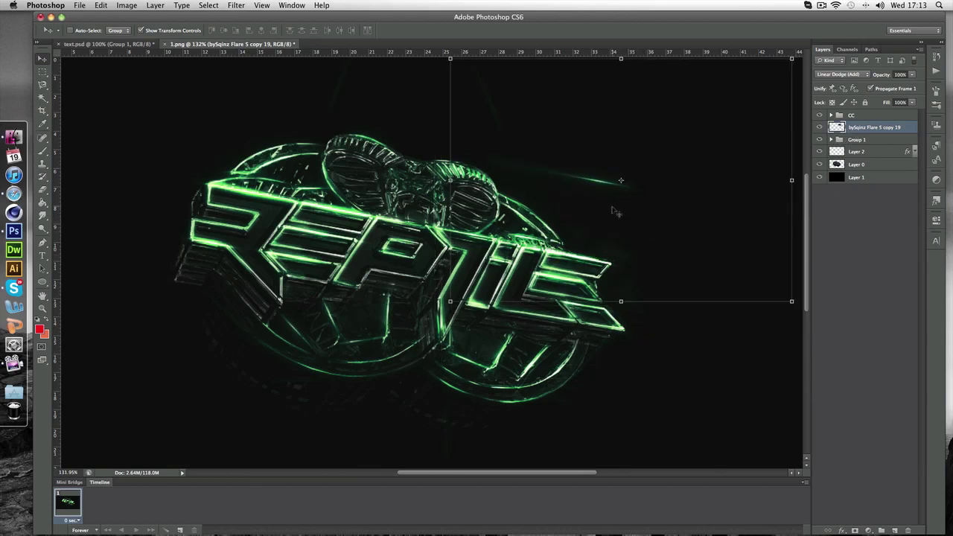
key(super+t)
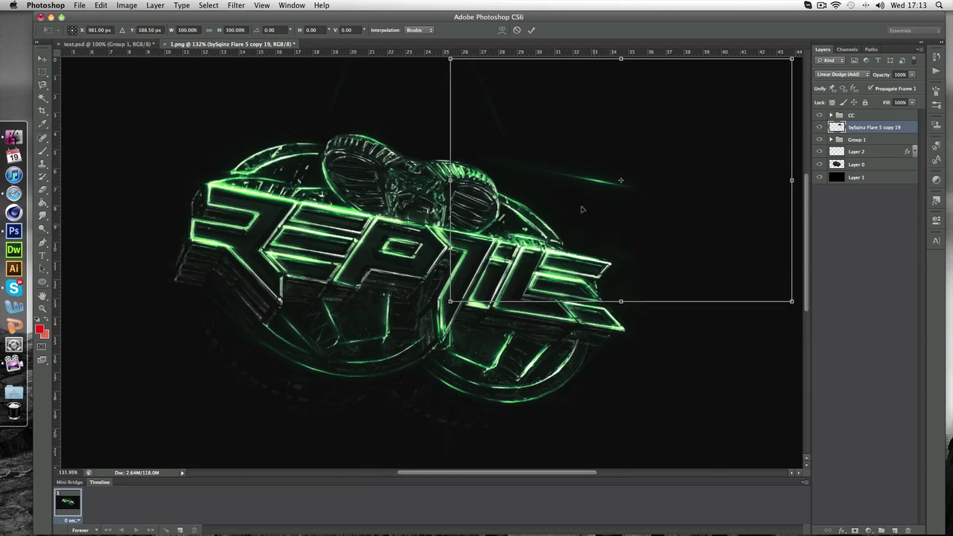
right_click(586, 185)
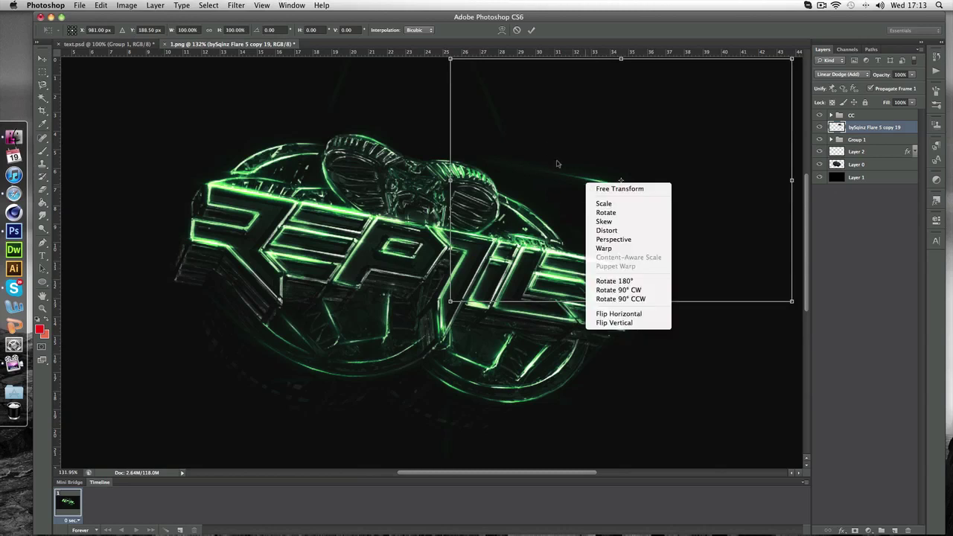
click(640, 254)
drag(630, 185, 644, 125)
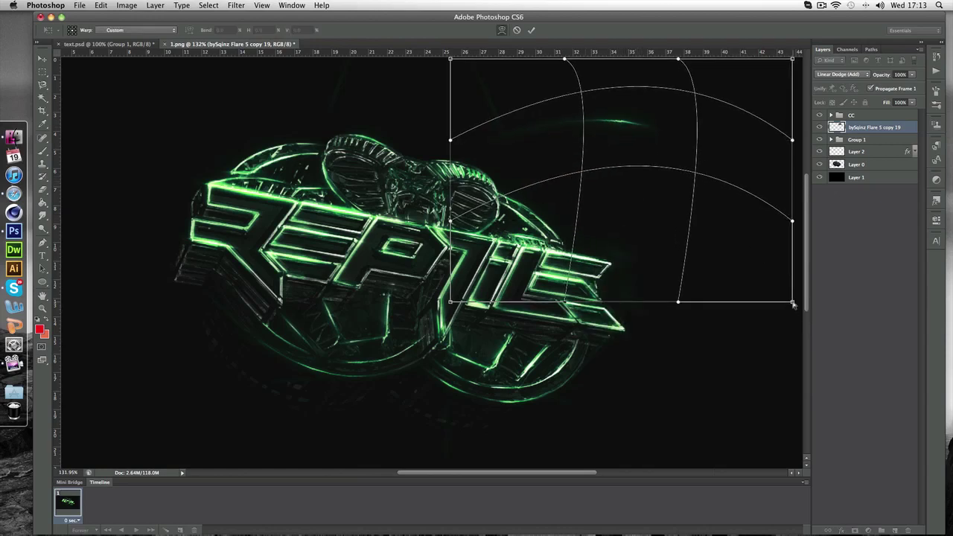
drag(792, 303, 690, 402)
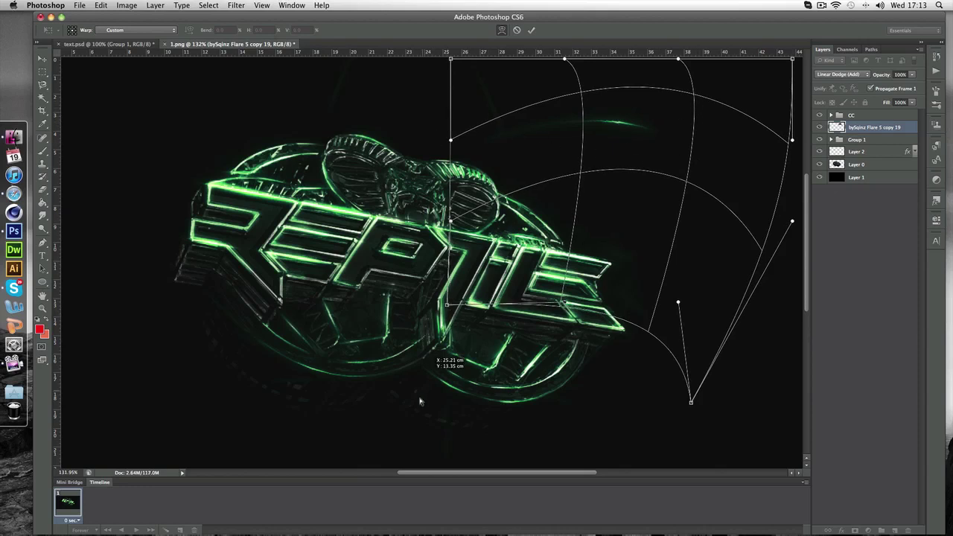
key(Return)
- Try to fit the curved flare to the outer ring above the letter R by moving and rotating it, and delete the duplicate
drag(673, 136, 358, 156)
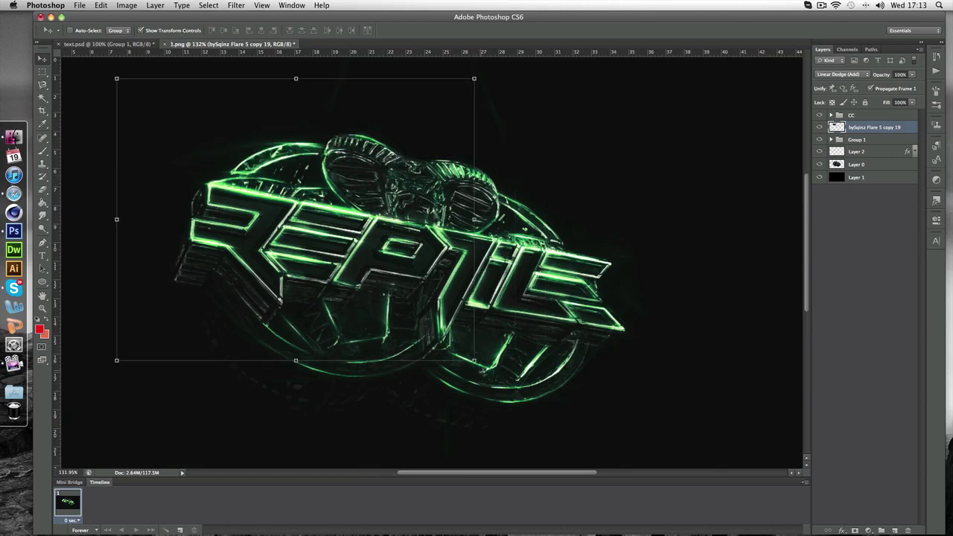
click(481, 370)
drag(508, 345, 515, 296)
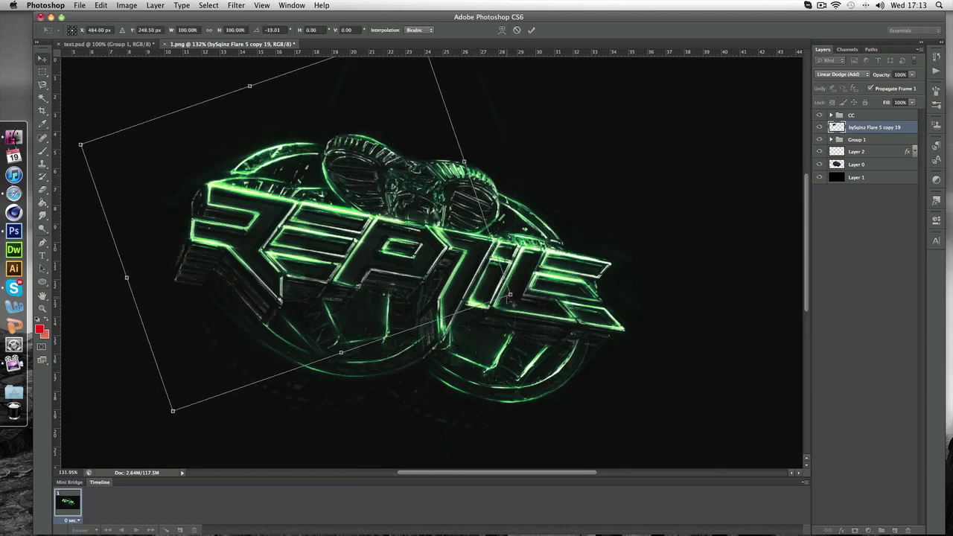
key(Escape)
key(Delete)
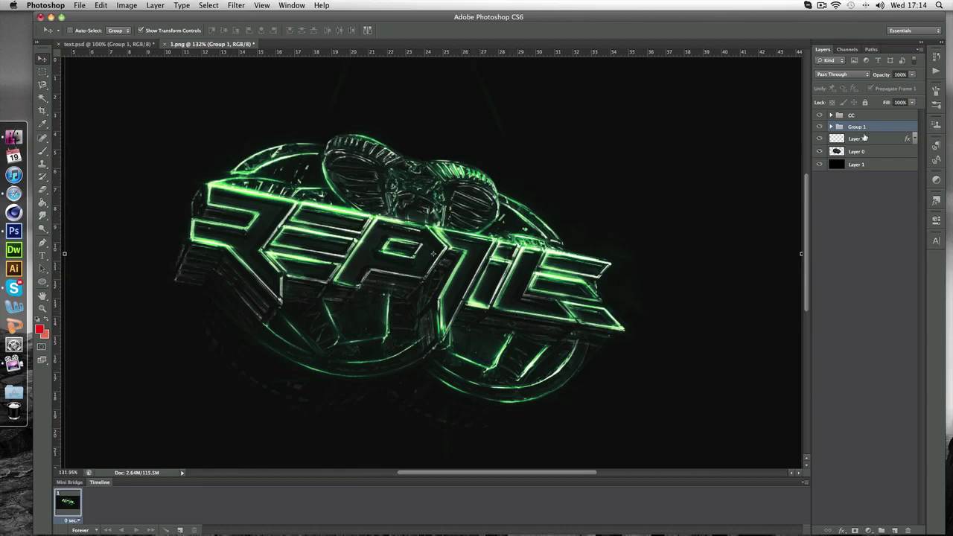
click(902, 140)
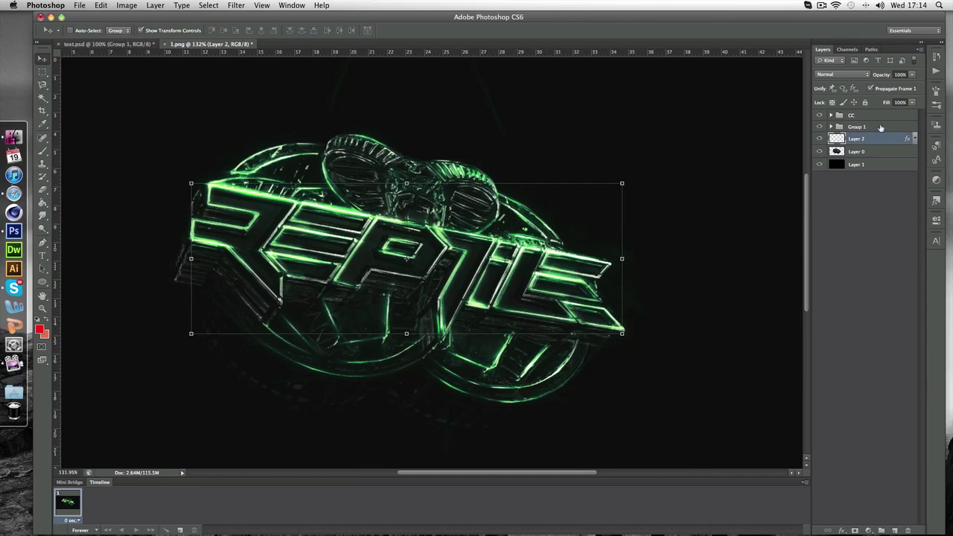
right_click(881, 127)
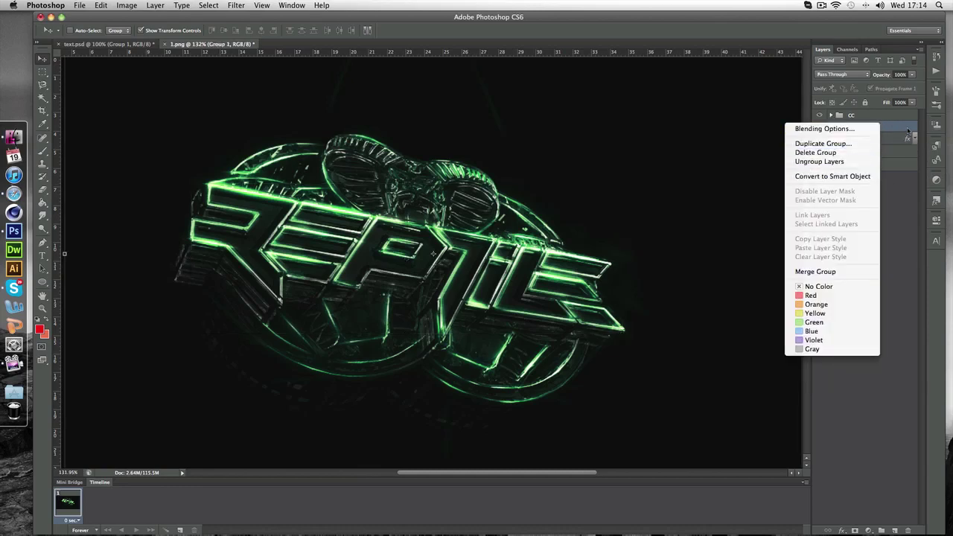
click(908, 131)
click(831, 127)
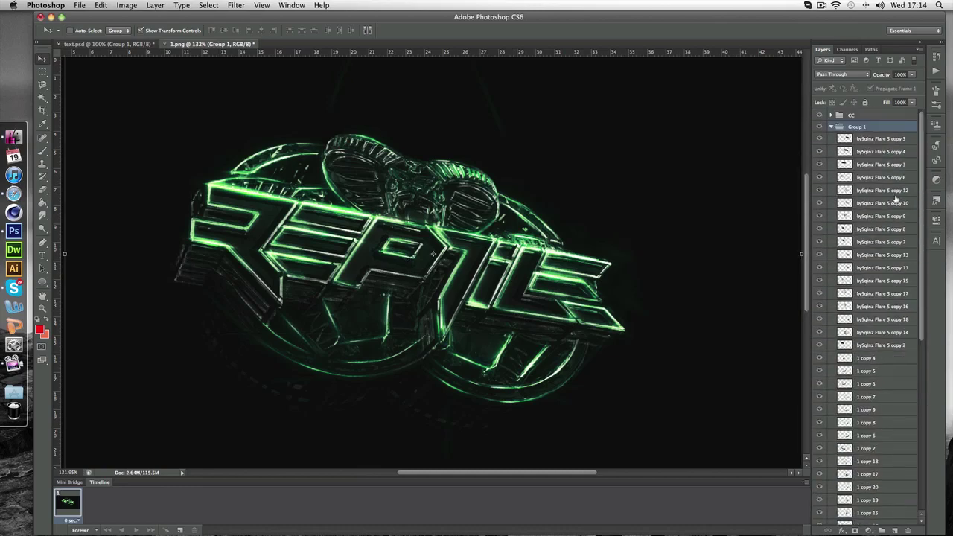
click(831, 127)
- Convert Group 1 to a smart object blended with Linear Dodge (Add), and rasterize it
right_click(852, 126)
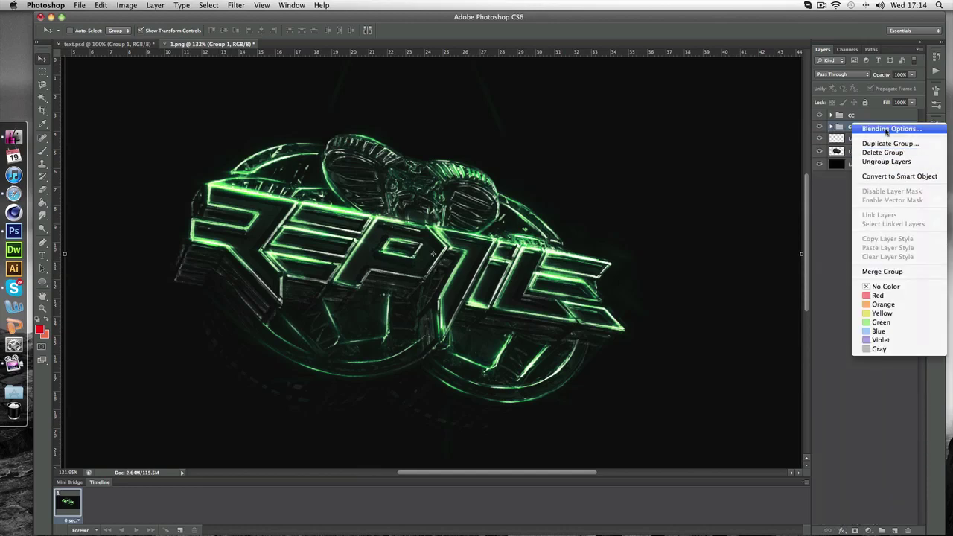
click(851, 115)
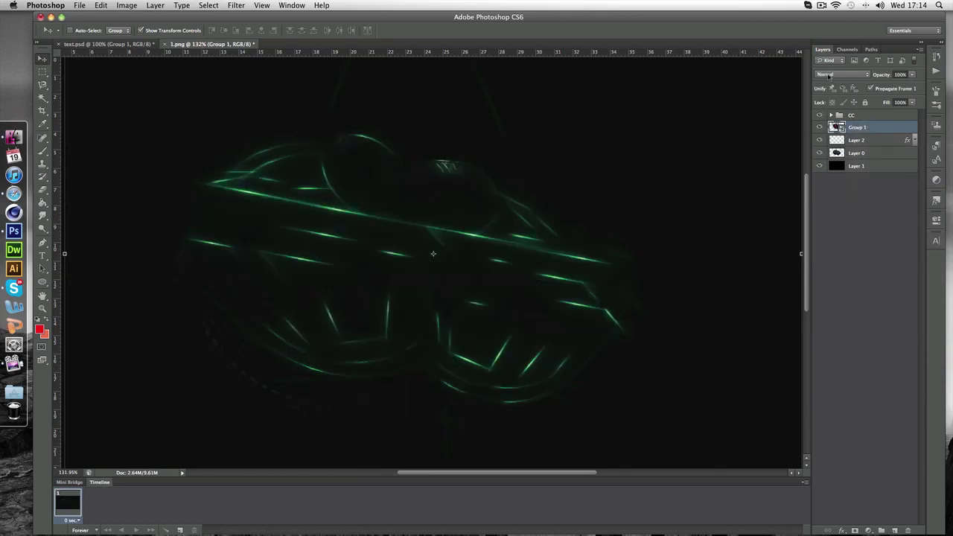
click(828, 76)
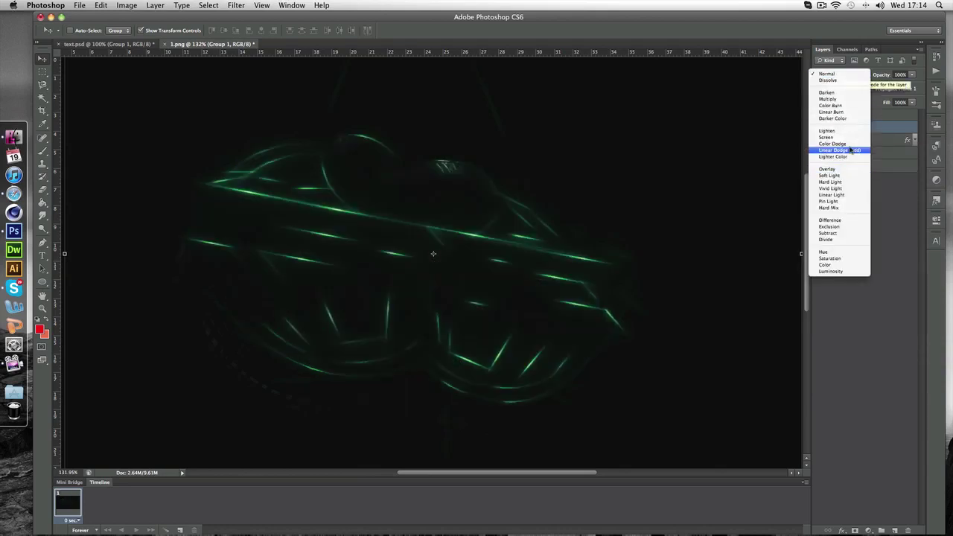
click(851, 150)
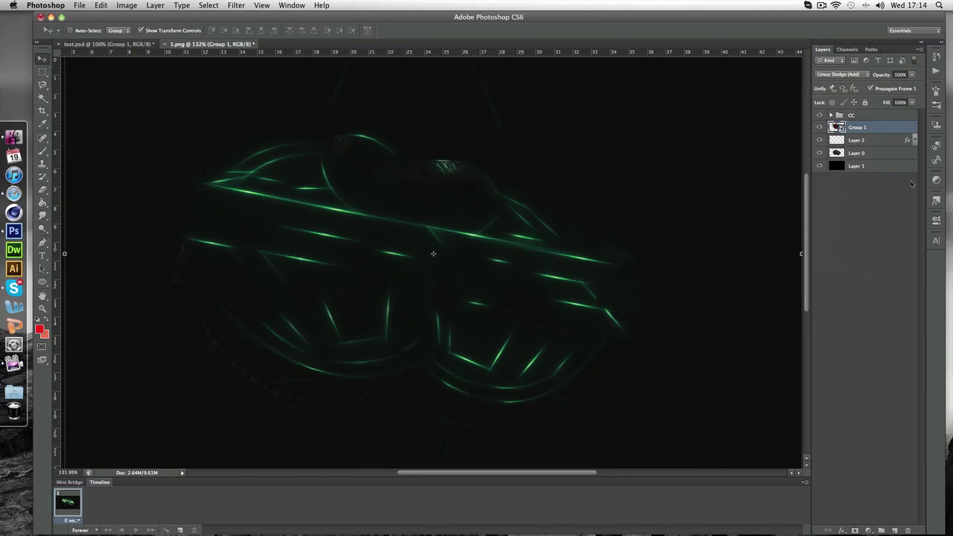
right_click(871, 127)
click(800, 216)
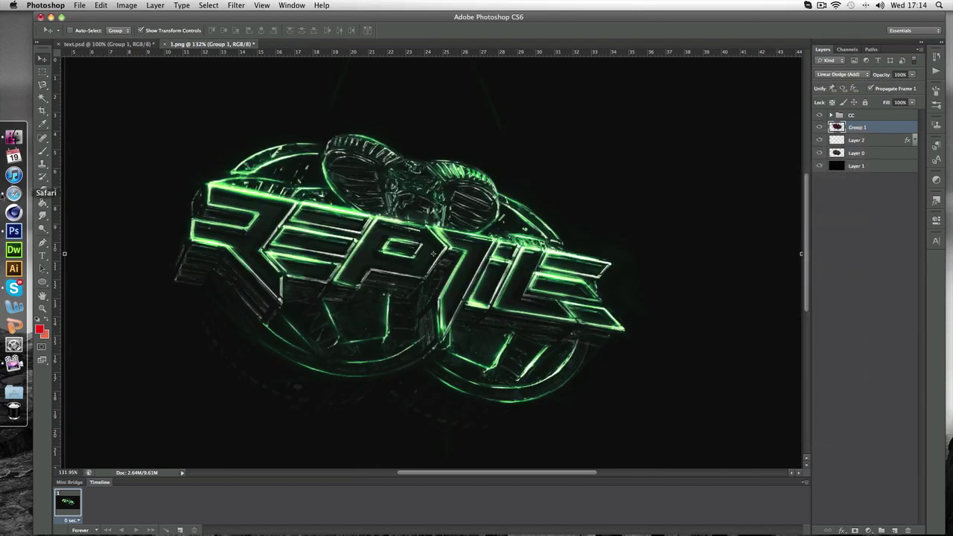
- Erase the faint stray flare streaks in the black background around the emblem on the Group 1 layer
key(e)
scroll(516, 197, up, 3)
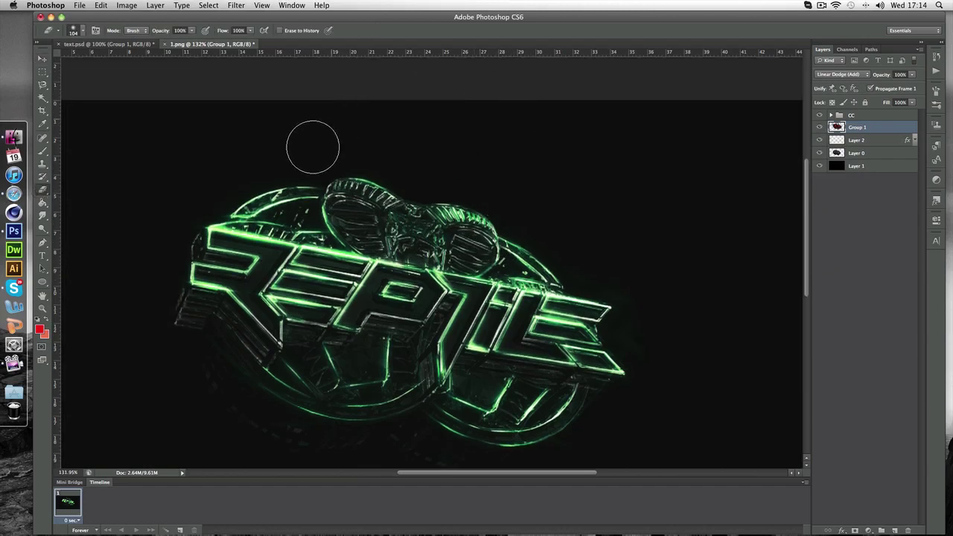
scroll(630, 179, down, 2)
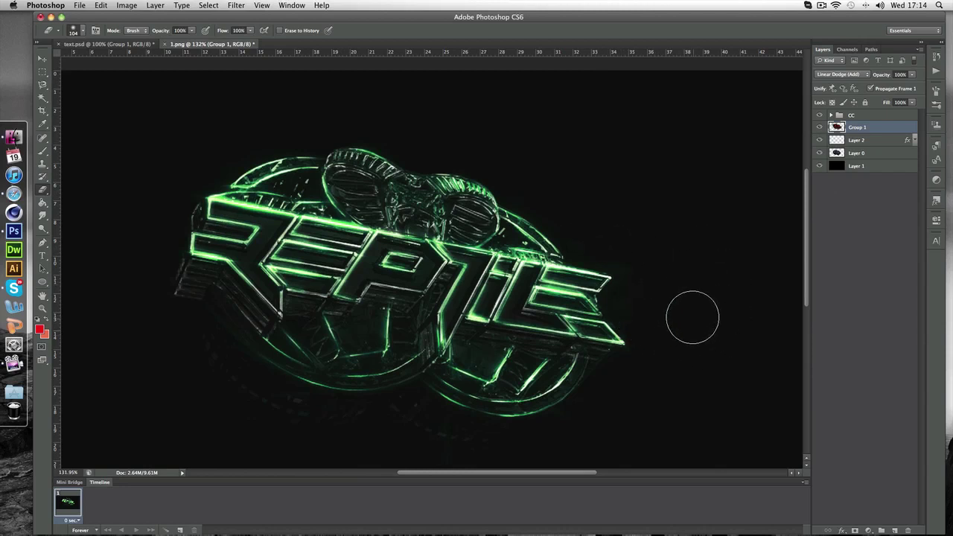
scroll(730, 255, left, 4)
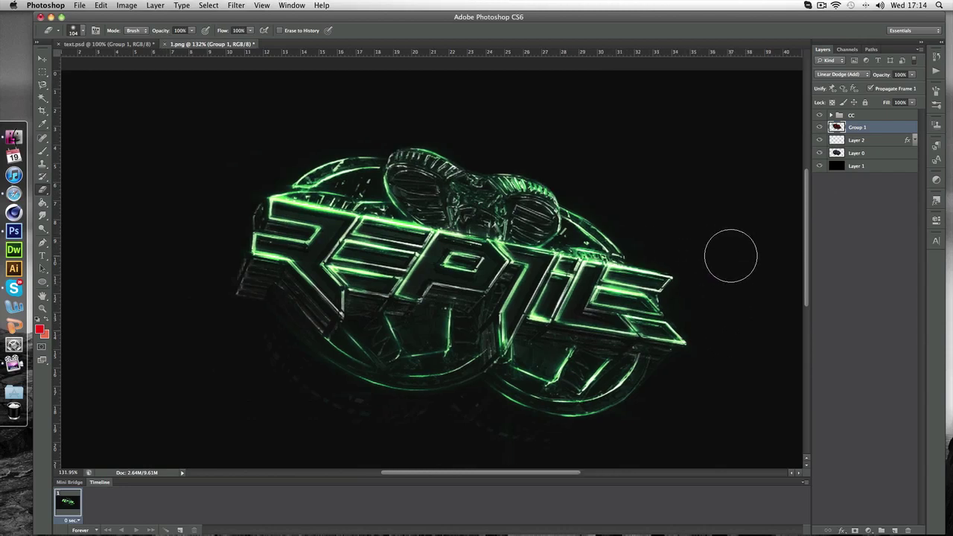
scroll(730, 256, right, 8)
scroll(730, 255, down, 3)
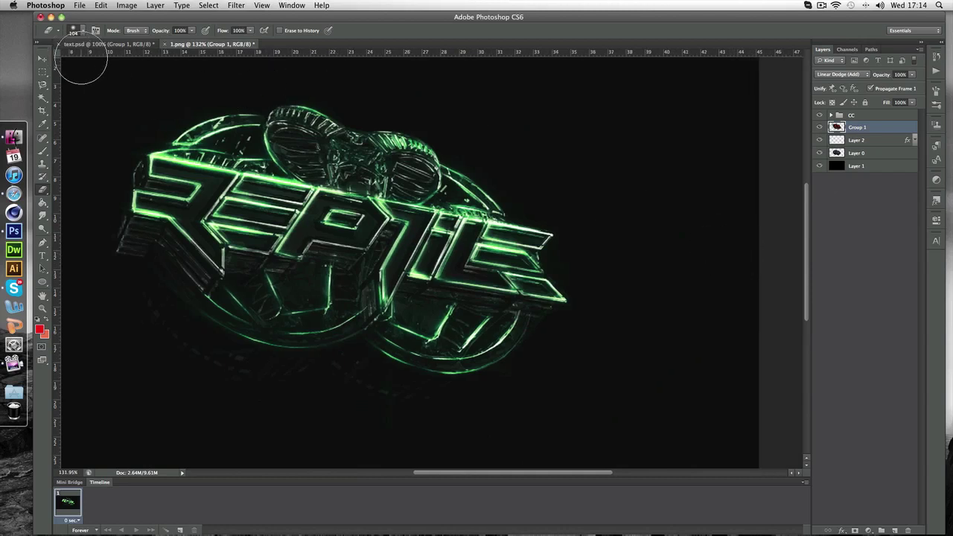
click(42, 59)
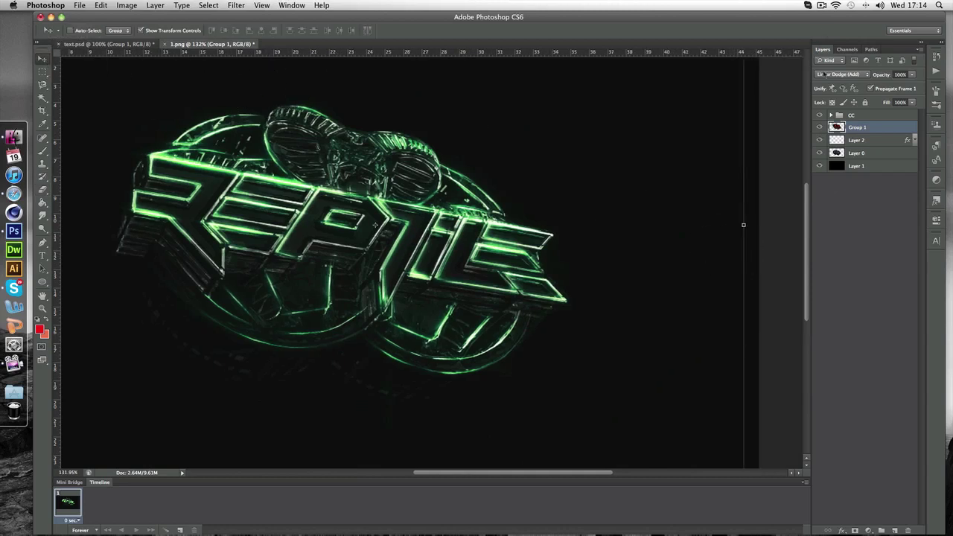
- Compare the emblem with and without the Group 1 flares and the Layer 2 glow by toggling their visibility
click(820, 140)
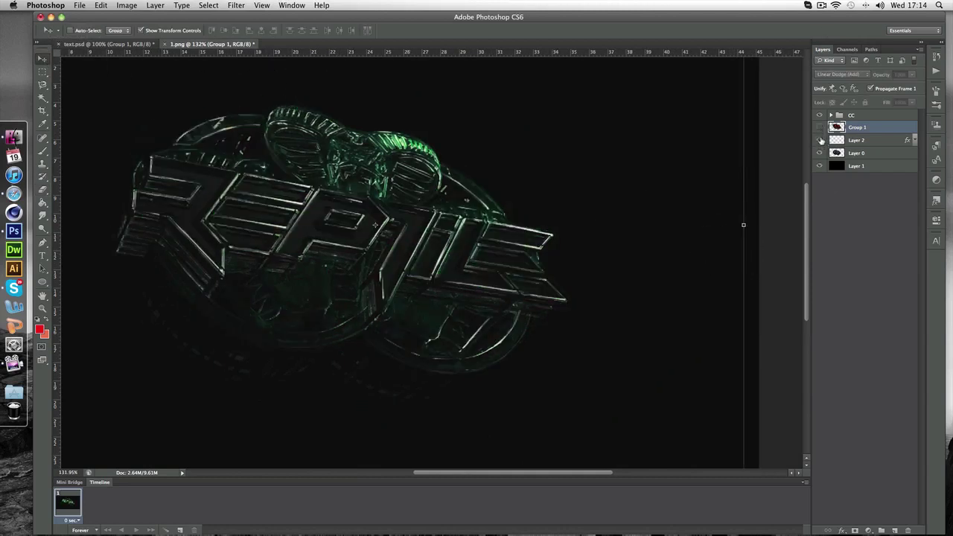
click(820, 140)
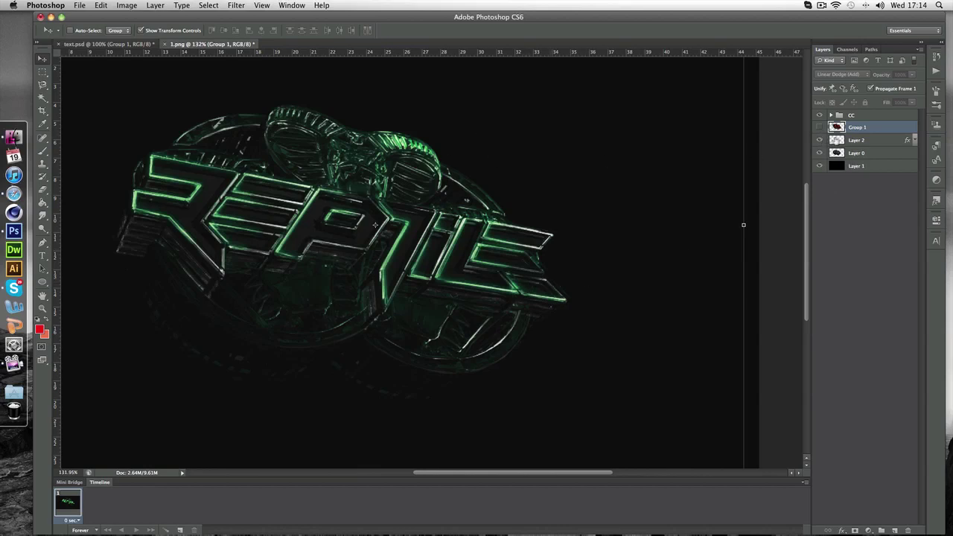
click(819, 128)
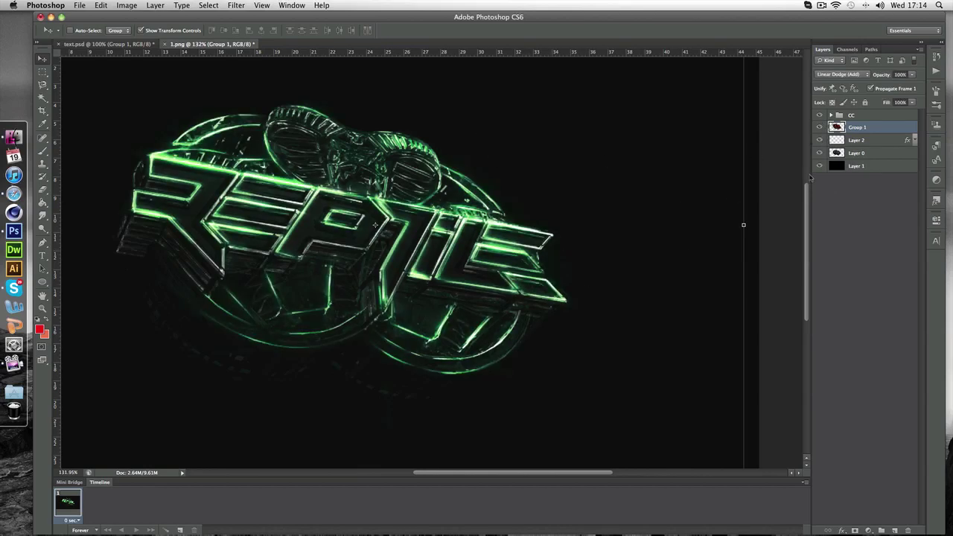
- Compare the emblem with and without the green Layer 2 glow by toggling its visibility
click(819, 140)
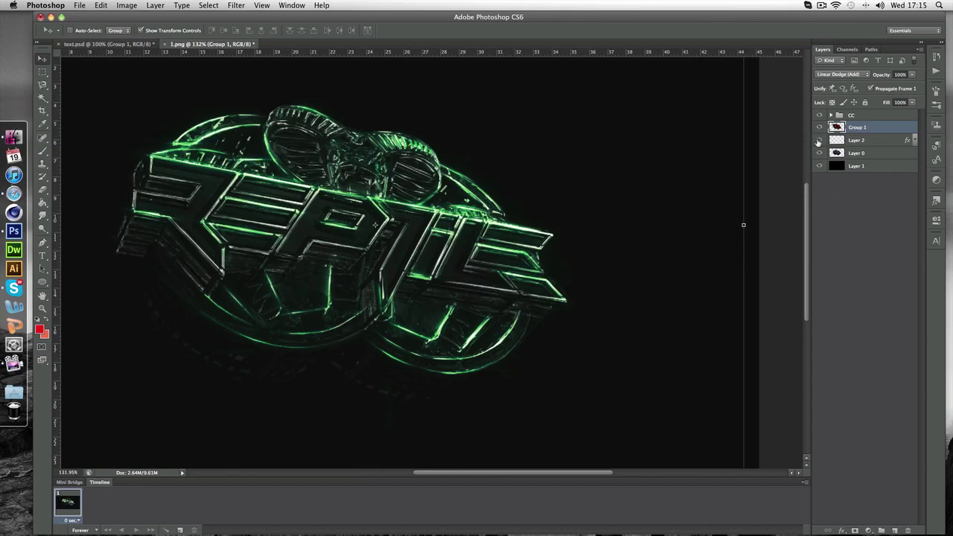
click(819, 140)
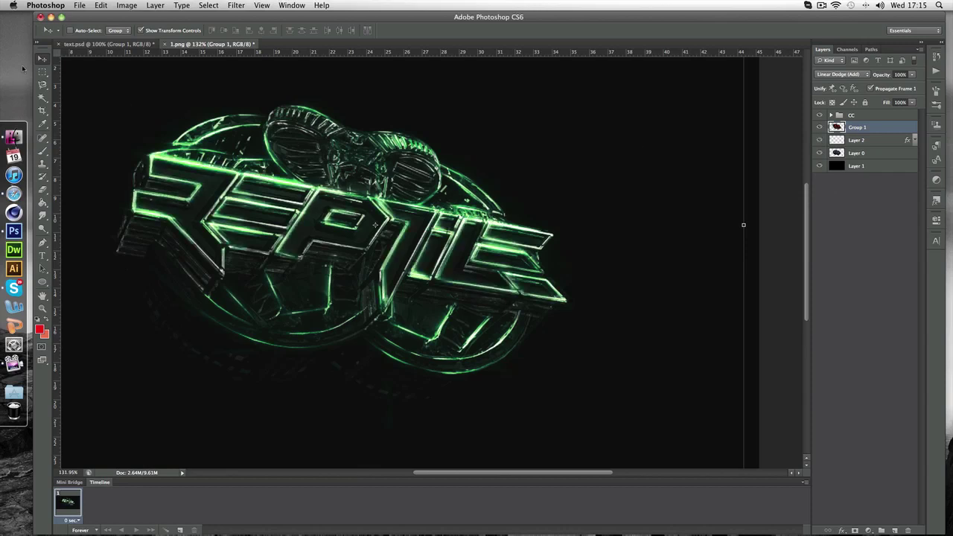
scroll(394, 269, left, 5)
scroll(391, 269, right, 2)
scroll(392, 269, up, 1)
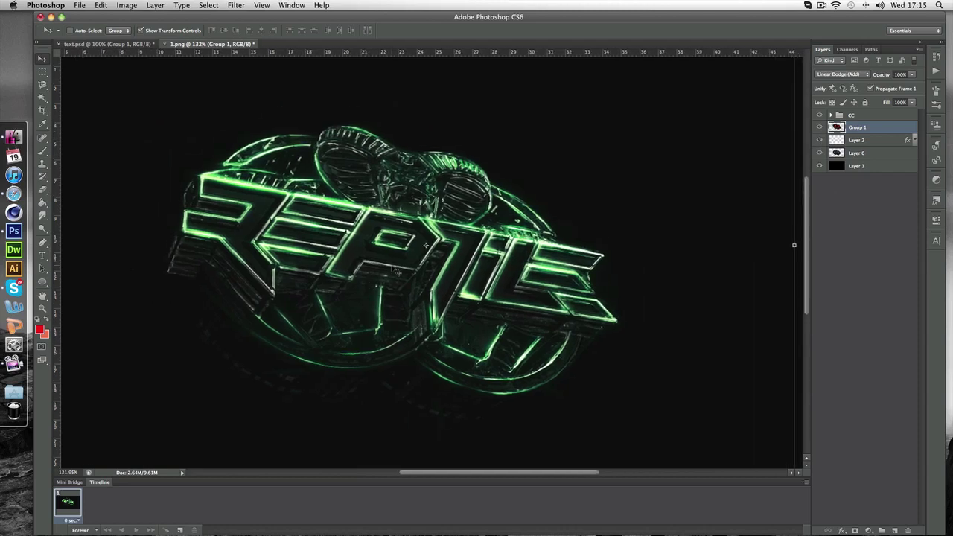
- Duplicate Layer 0, the original emblem layer
click(880, 155)
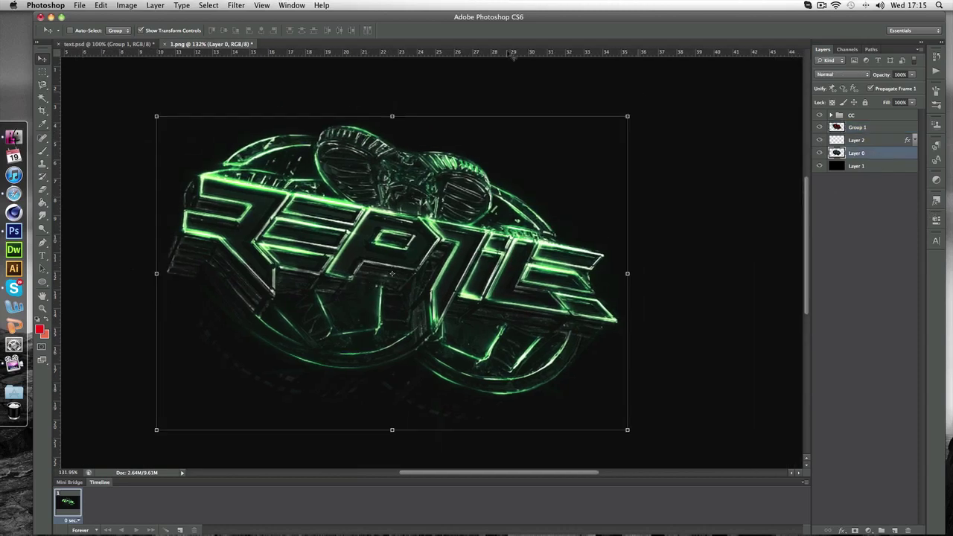
click(237, 5)
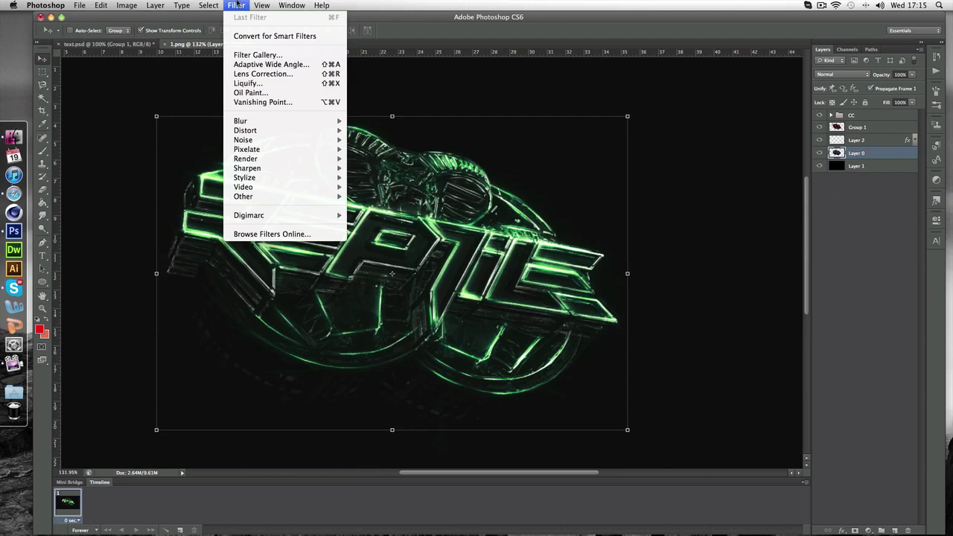
click(236, 6)
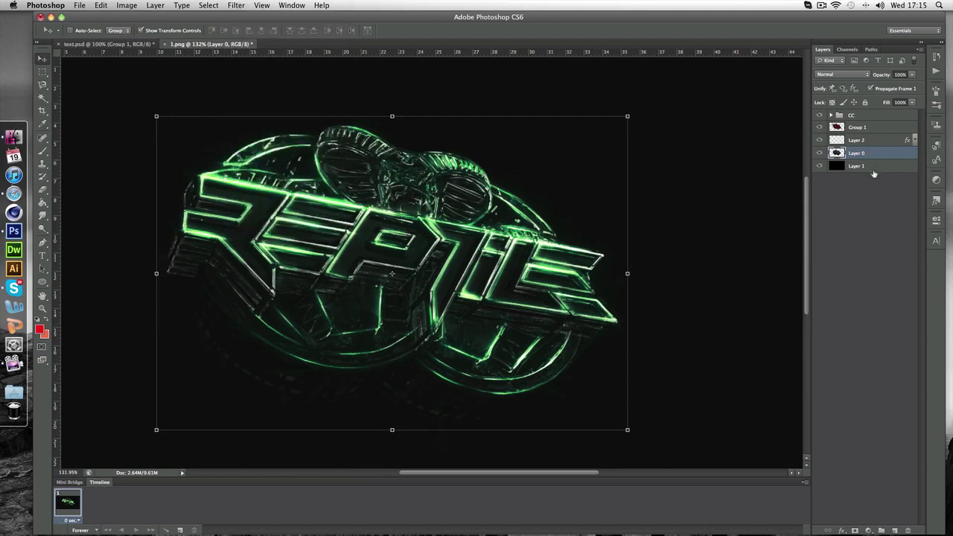
key(super+j)
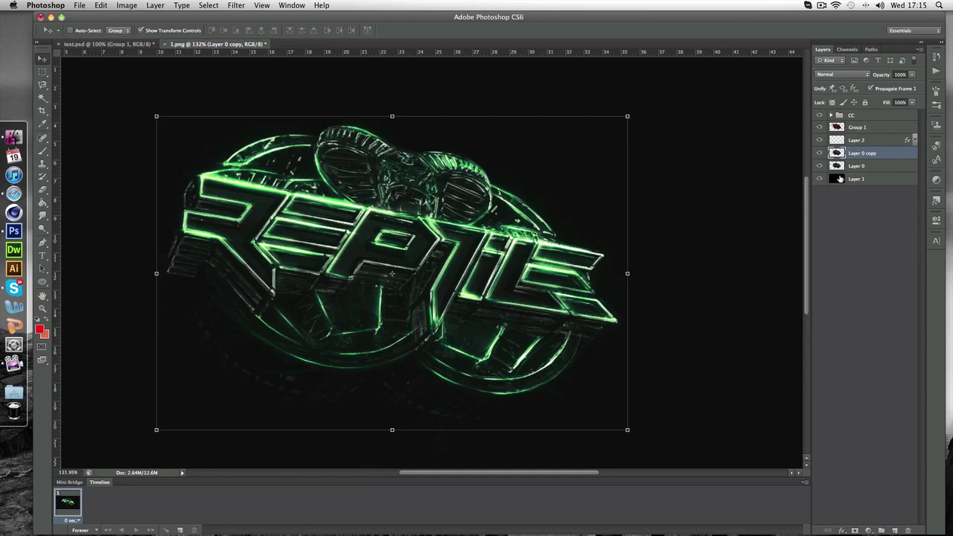
- Open the Filter Gallery for the Layer 0 copy and choose the Glowing Edges filter from the Stylize group
click(237, 5)
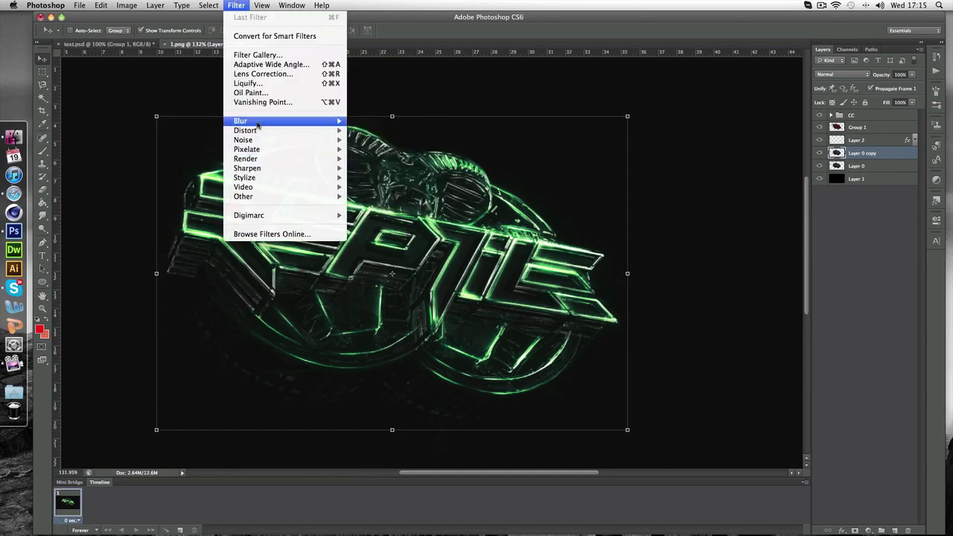
click(286, 56)
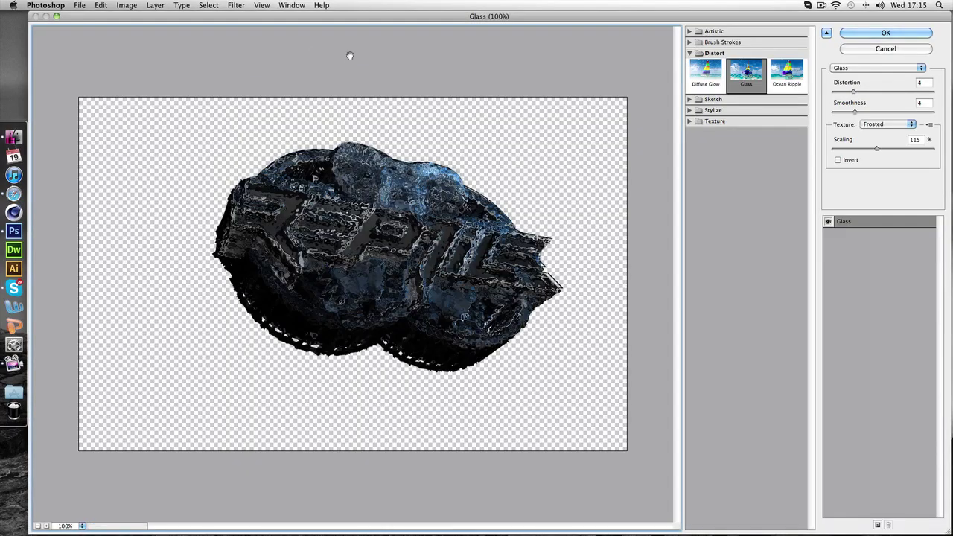
click(712, 53)
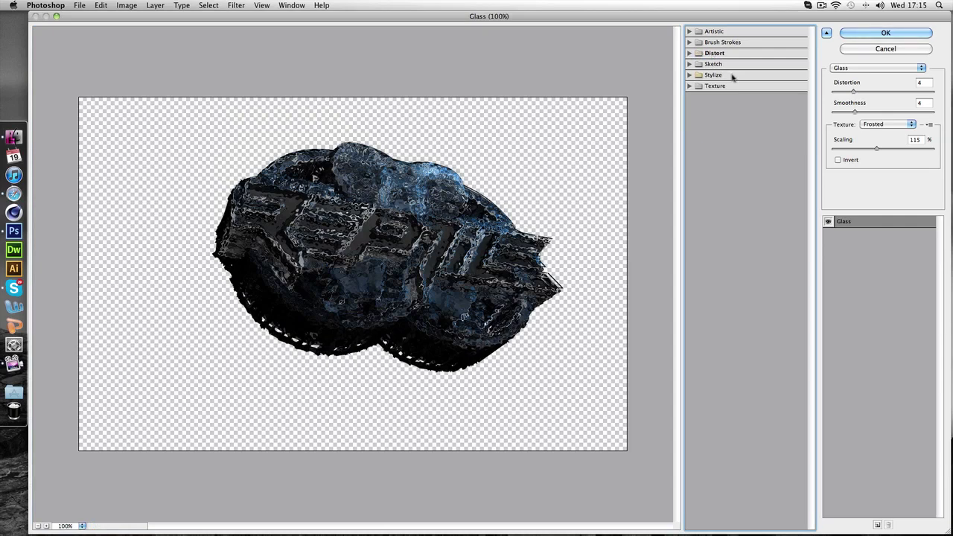
click(733, 76)
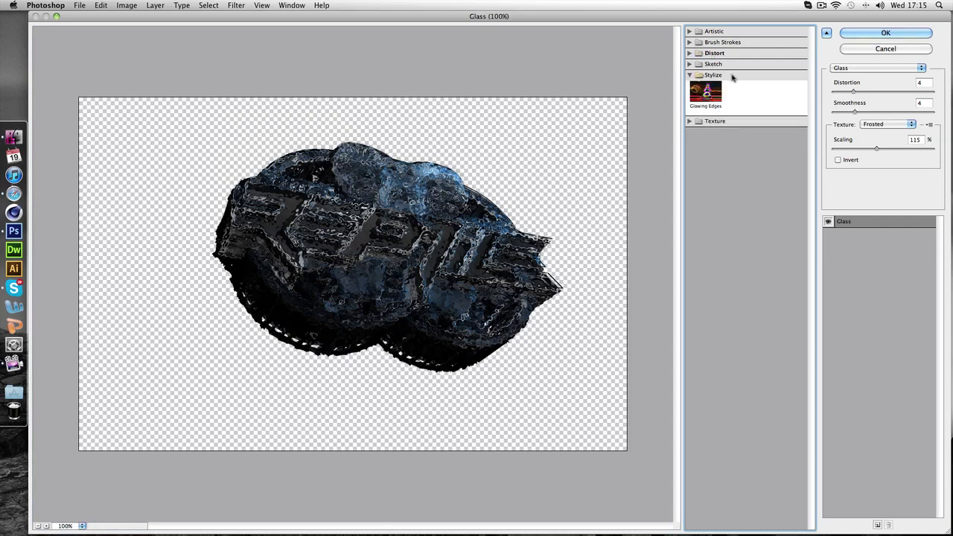
click(713, 97)
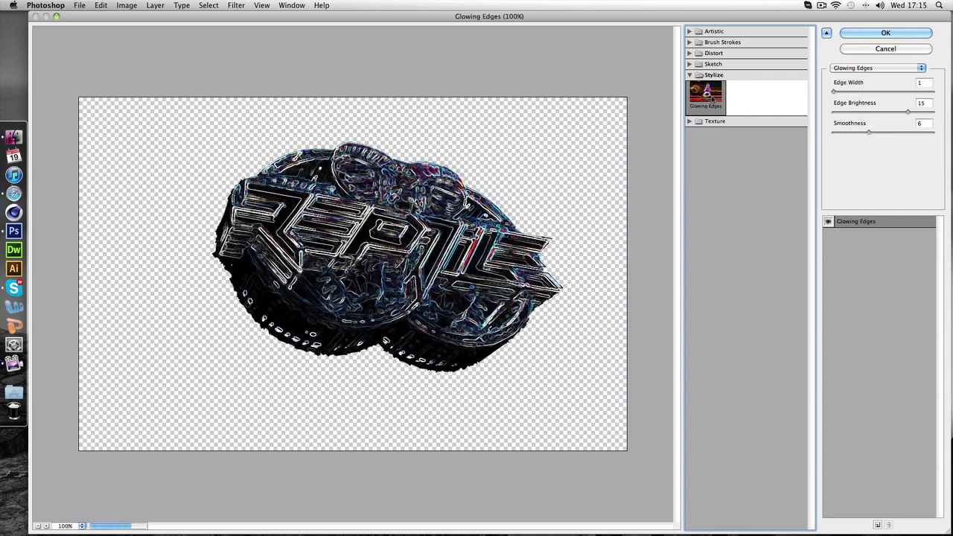
- Apply Glowing Edges to the Layer 0 copy with edge width 1, edge brightness 8 and smoothness 7
click(854, 93)
drag(854, 92, 818, 94)
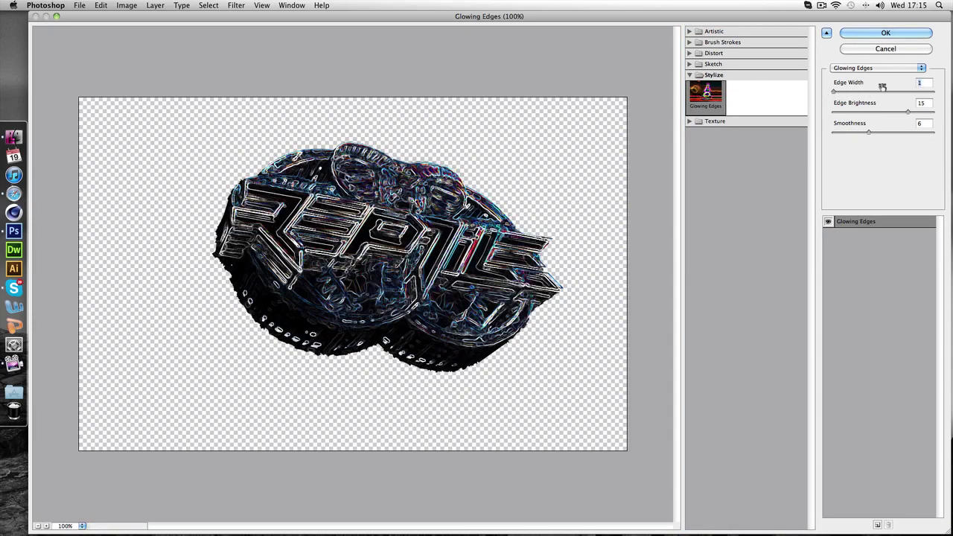
drag(906, 112, 863, 115)
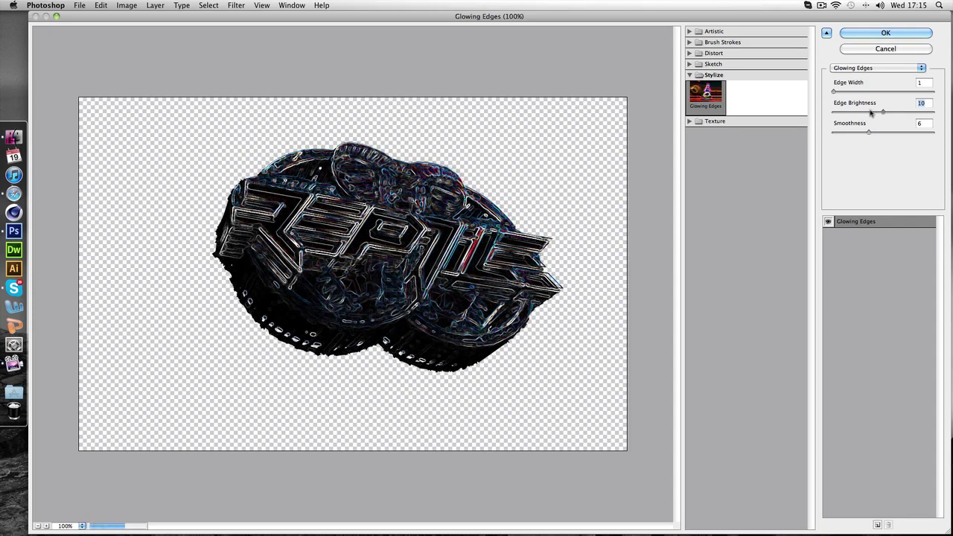
drag(862, 115, 833, 141)
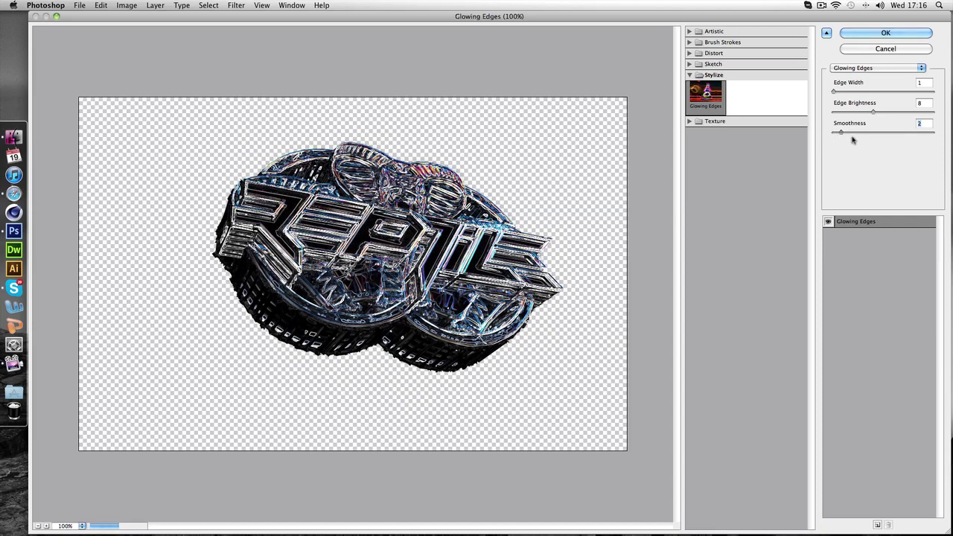
mouse_move(873, 139)
mouse_down()
mouse_move(930, 141)
mouse_move(874, 141)
mouse_up()
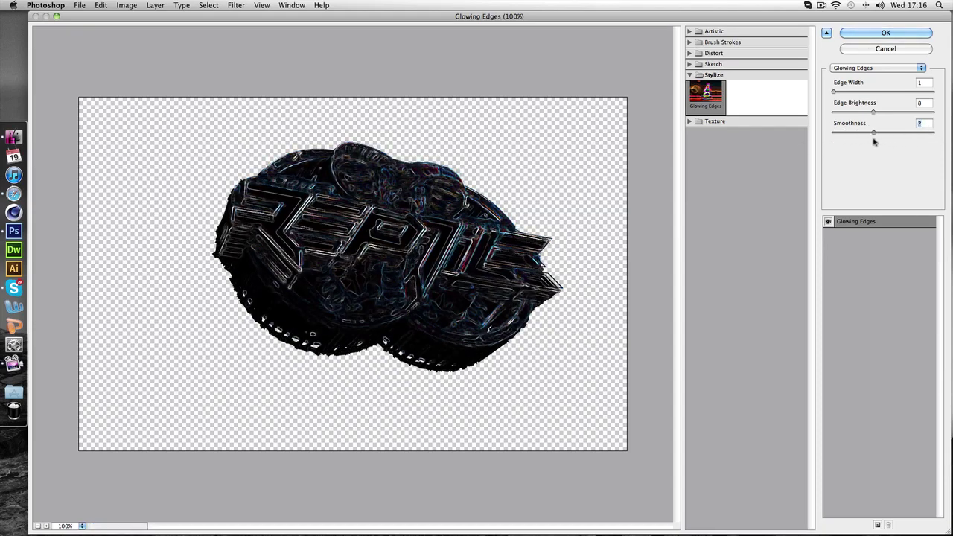
click(901, 32)
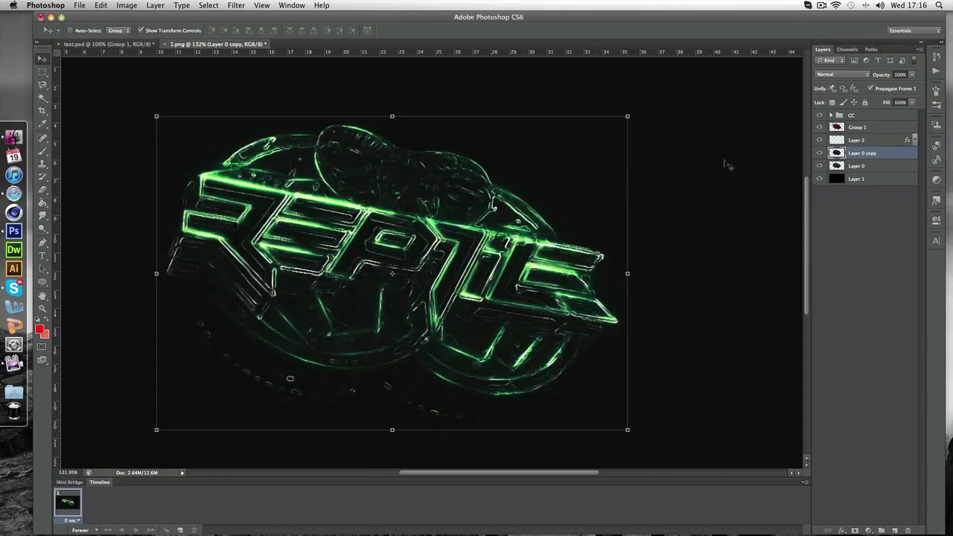
- Blend the Layer 0 copy with Linear Dodge (Add) and compare the emblem with and without it
click(856, 75)
click(856, 152)
click(42, 308)
drag(345, 316, 322, 316)
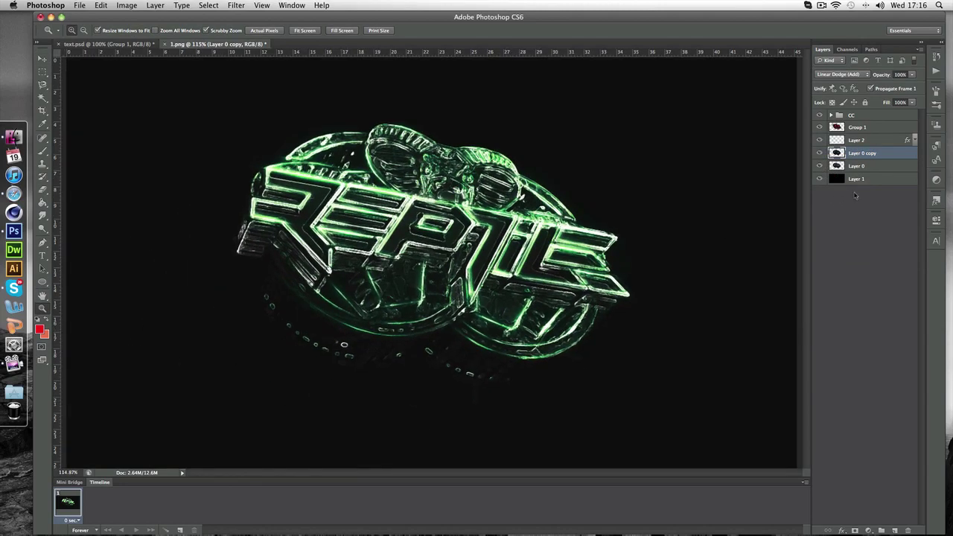
click(819, 154)
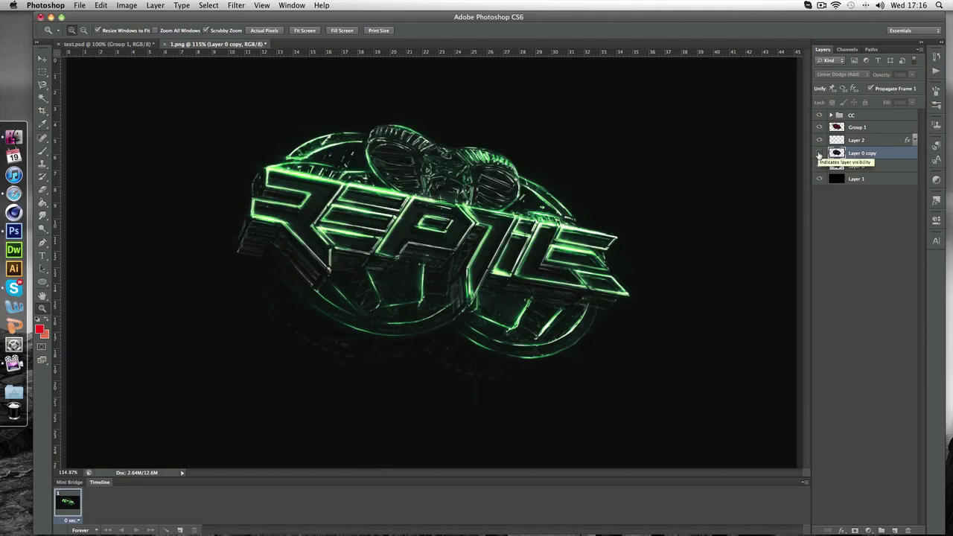
click(819, 155)
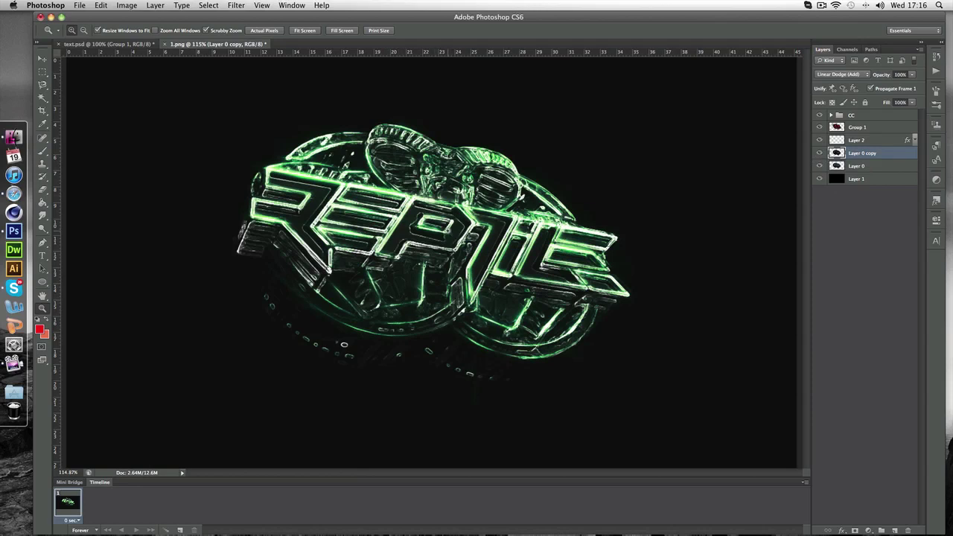
- Reduce the opacity of the Layer 0 copy to 51%
click(911, 75)
drag(915, 86, 882, 86)
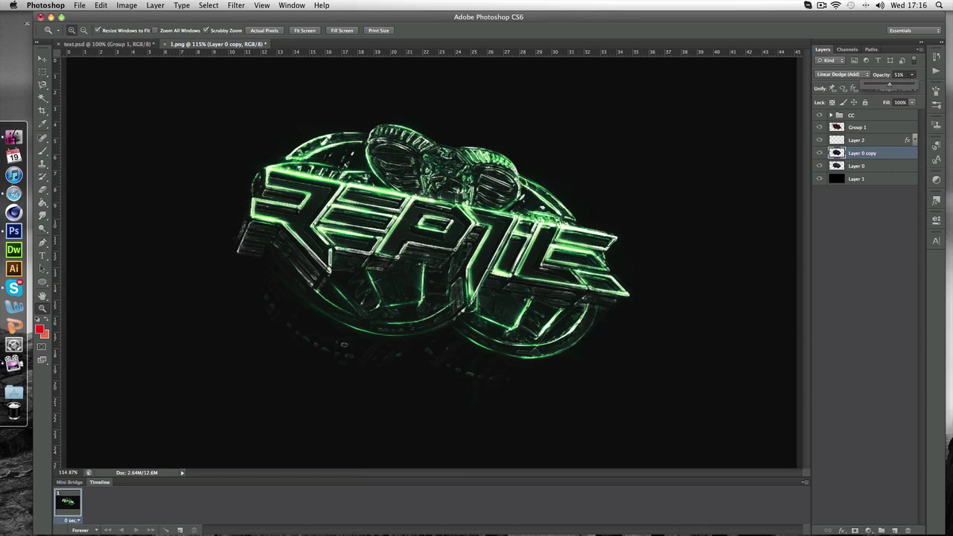
key(v)
- Check the glowing edges by toggling the visibility of the Layer 0 copy and the Layer 2 glow
click(43, 309)
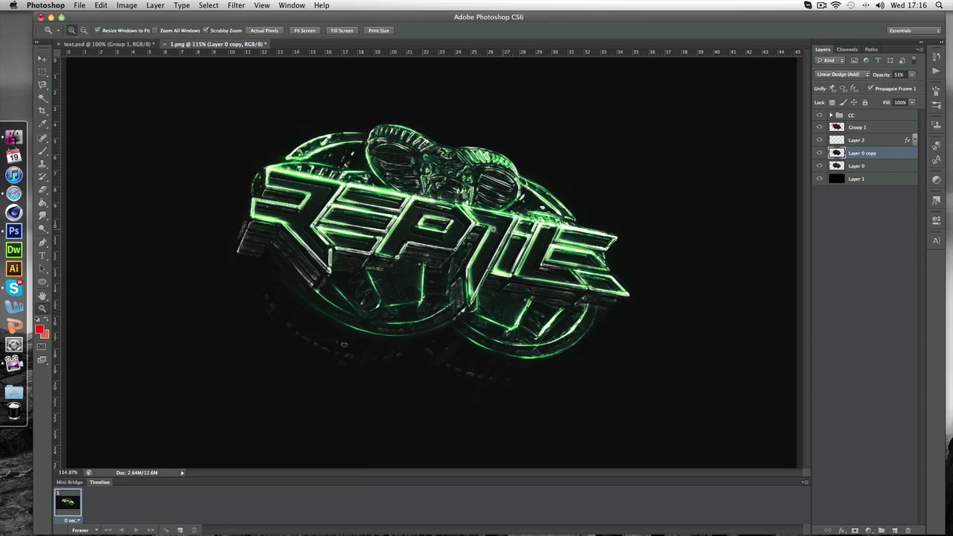
mouse_move(494, 230)
mouse_down()
mouse_move(480, 230)
mouse_move(498, 226)
mouse_up()
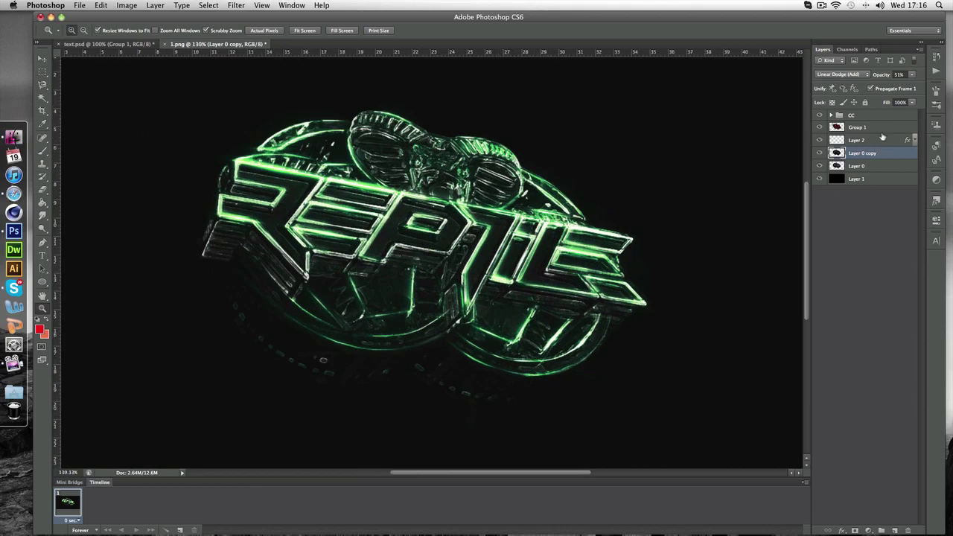
click(818, 153)
click(818, 140)
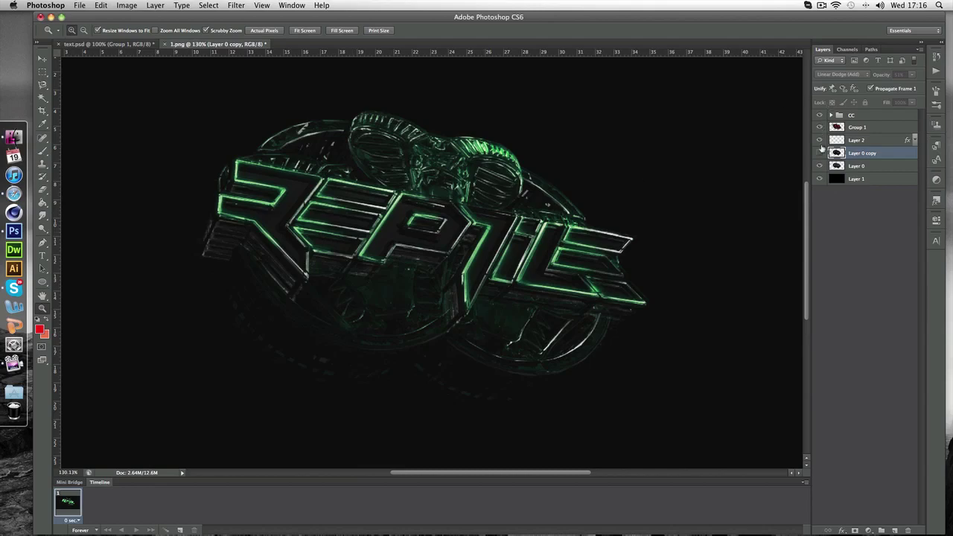
click(819, 153)
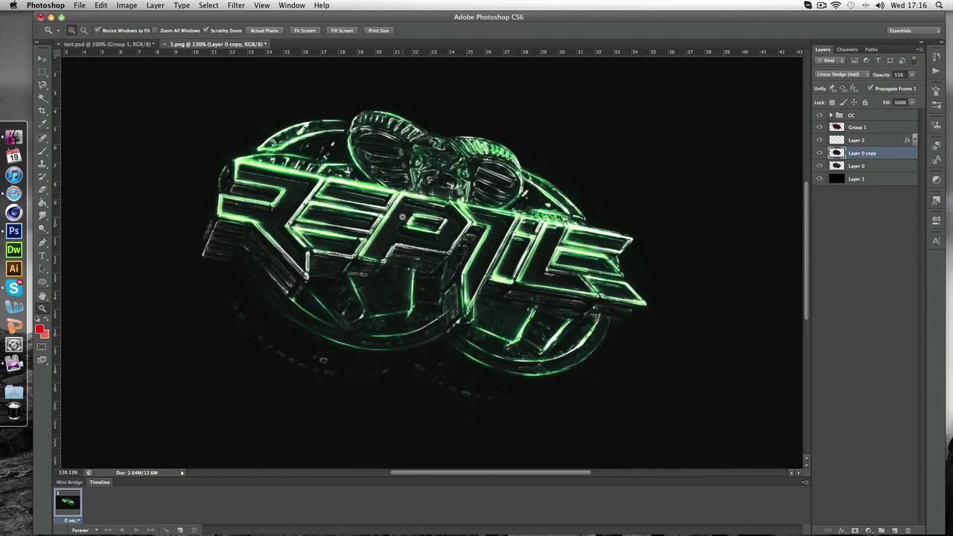
drag(348, 213, 343, 212)
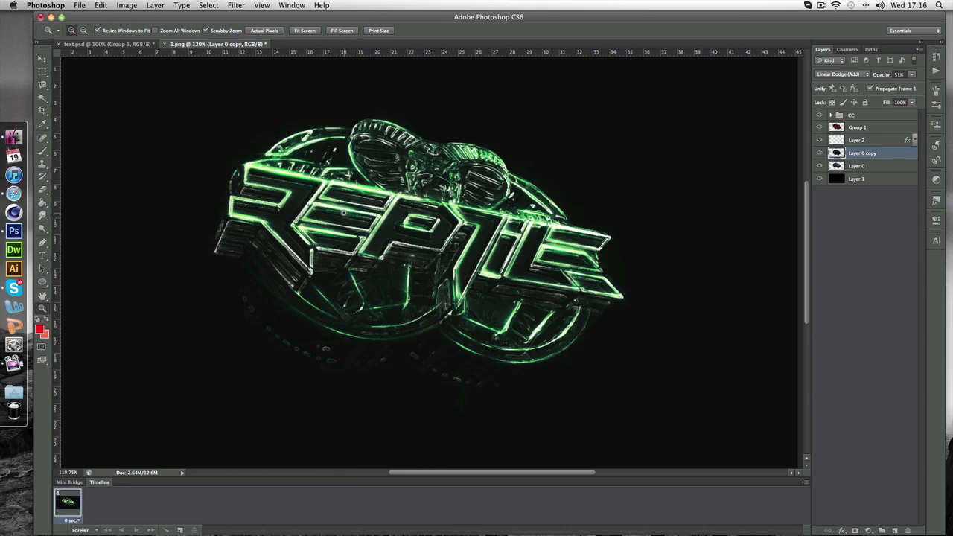
click(43, 59)
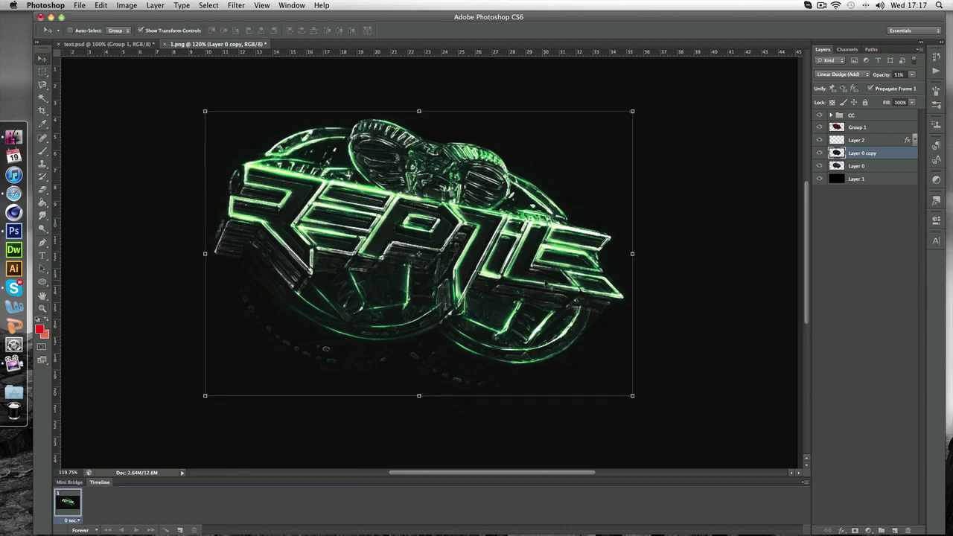